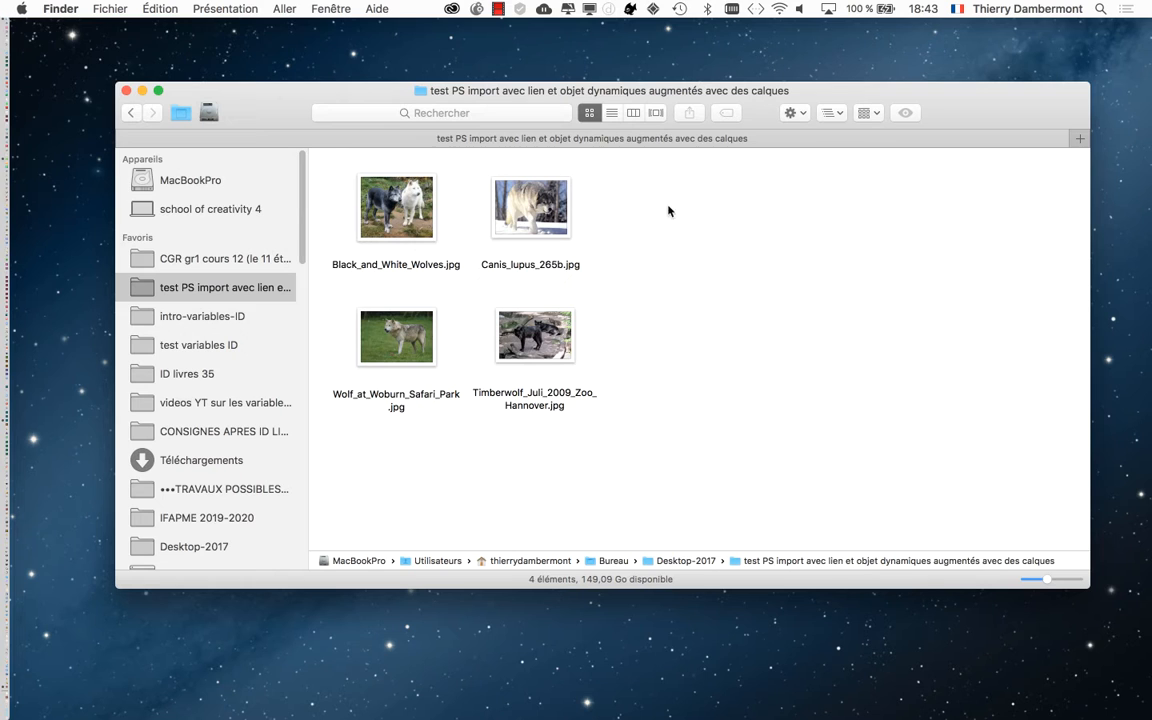
Switch to Photoshop and create a new 2000 × 2000 px RGB document at 118,11 pixels/cm with a white background
key("super+Tab")
key("super+Tab")
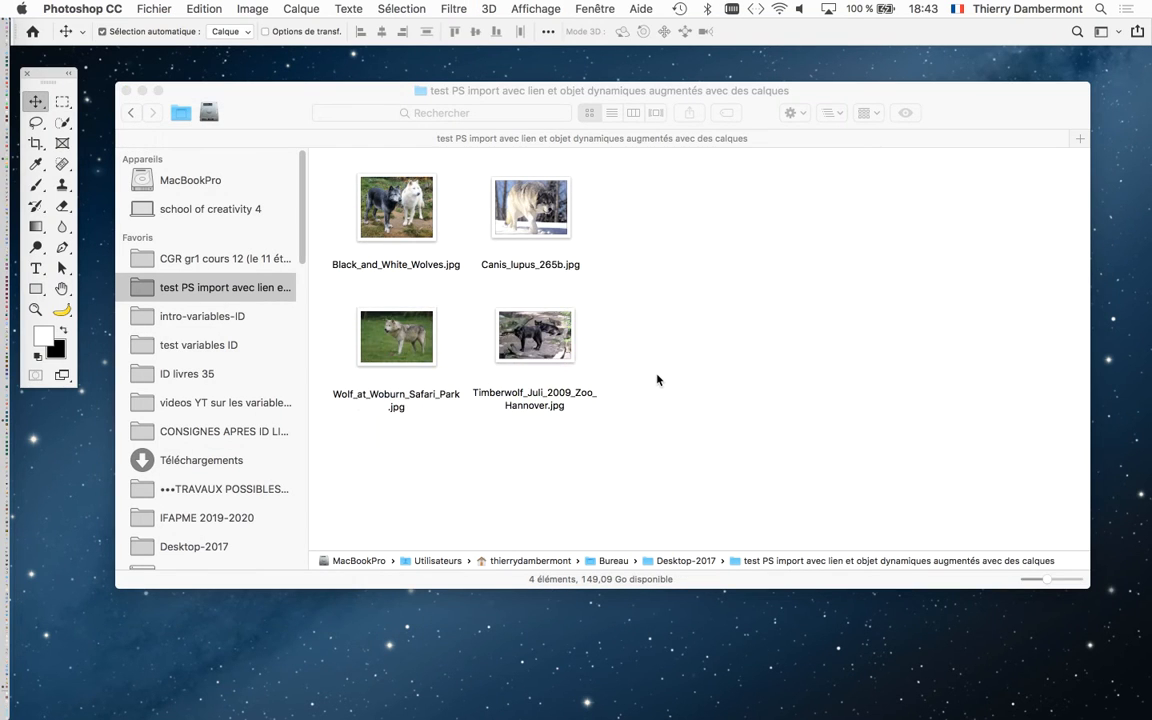
left_click(627, 300)
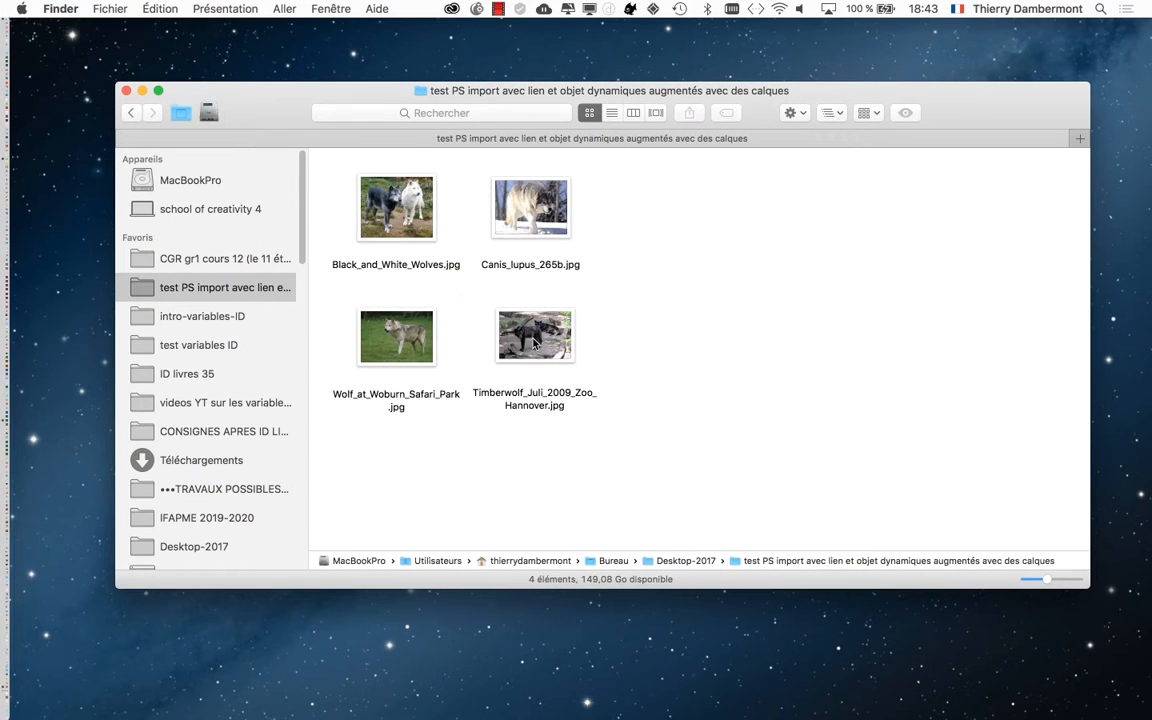
key("super+Tab")
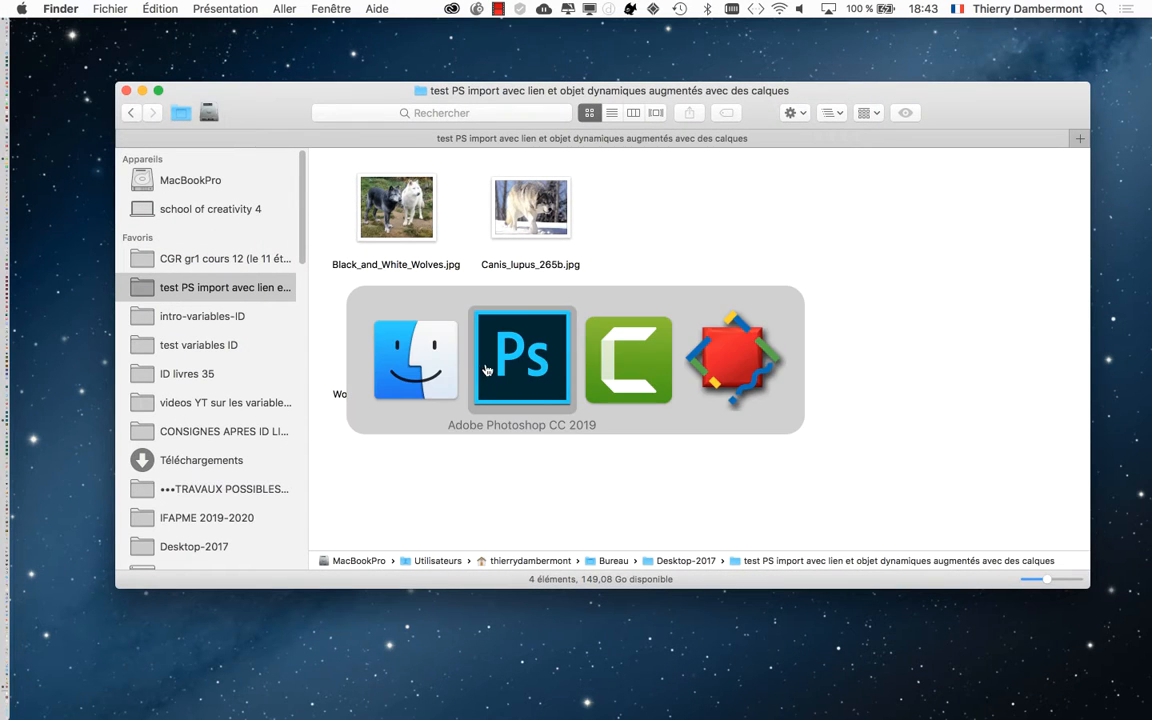
left_click(154, 9)
left_click(160, 29)
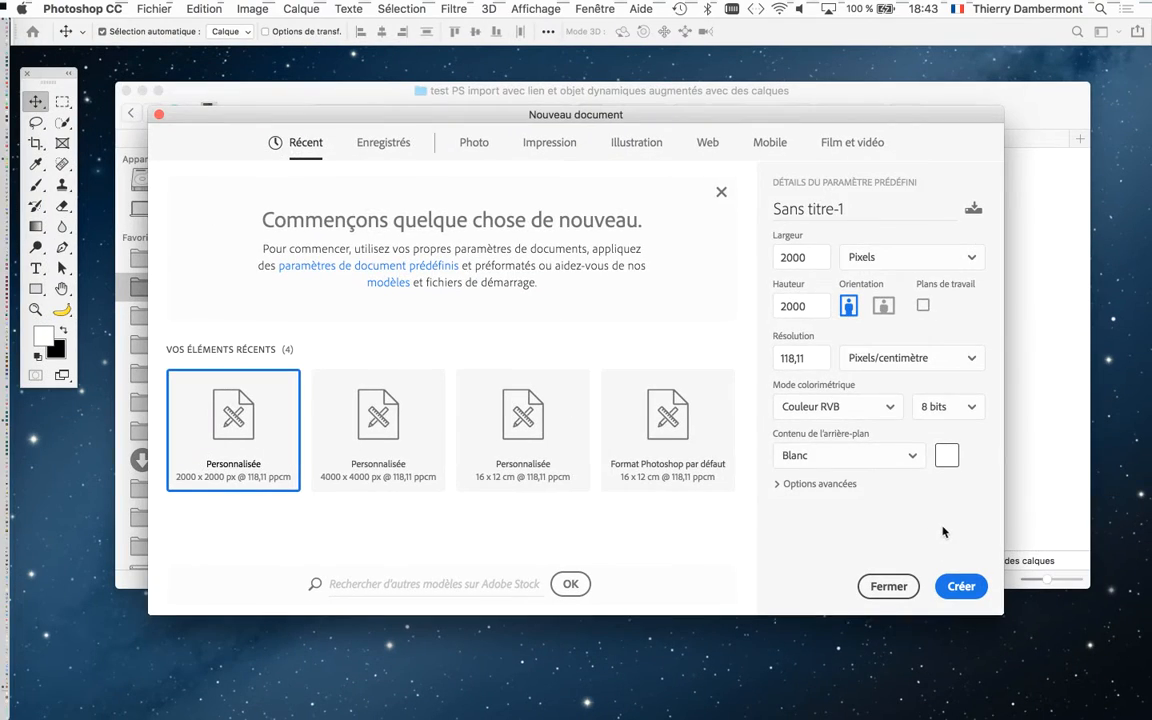
left_click(958, 587)
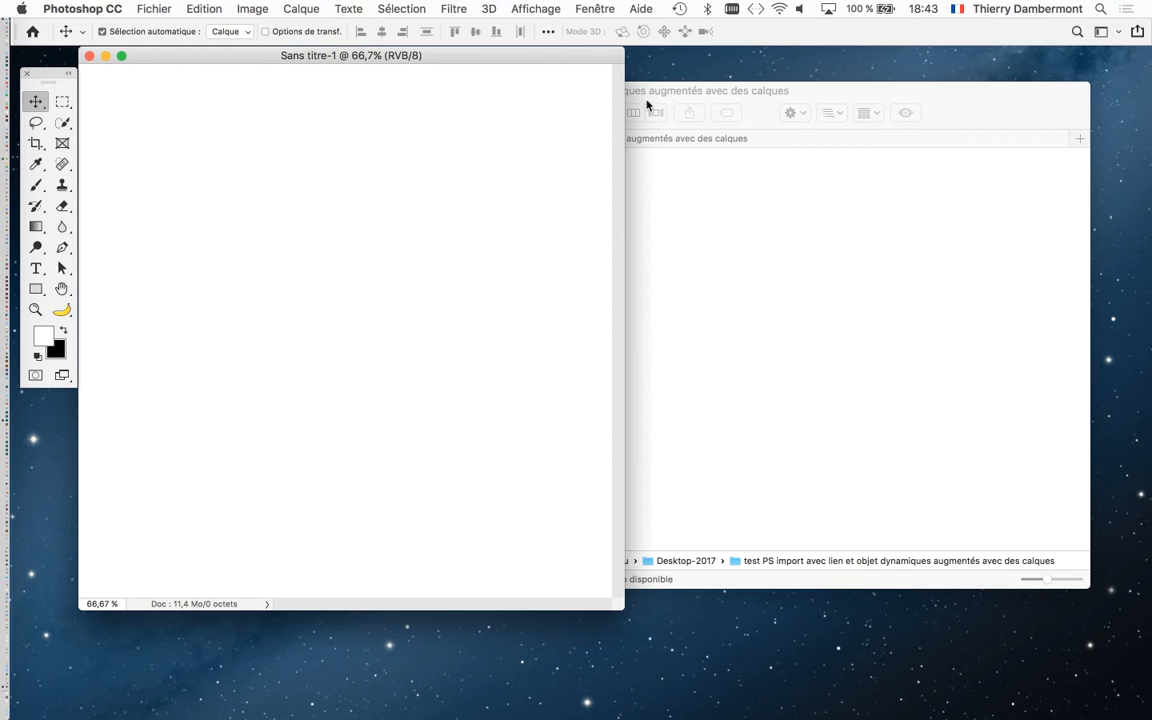
Move the Finder window beside the new document and select the four wolf images in the folder
left_click_drag(646, 104, 1031, 132)
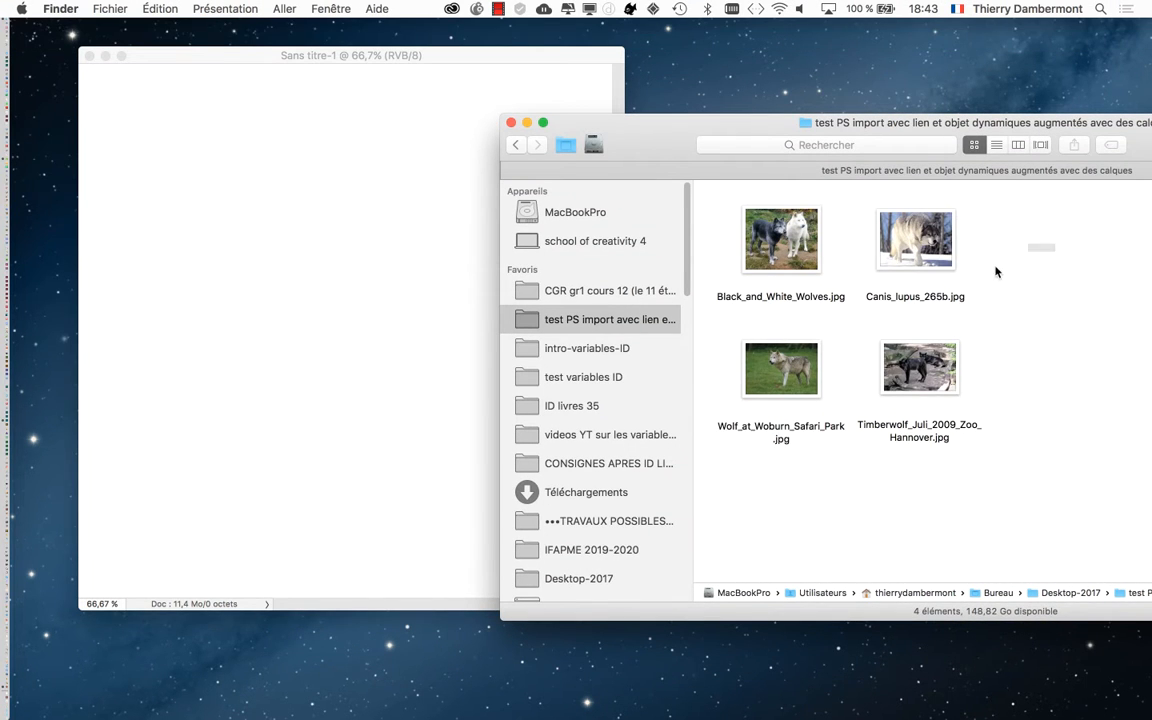
left_click_drag(996, 271, 800, 412)
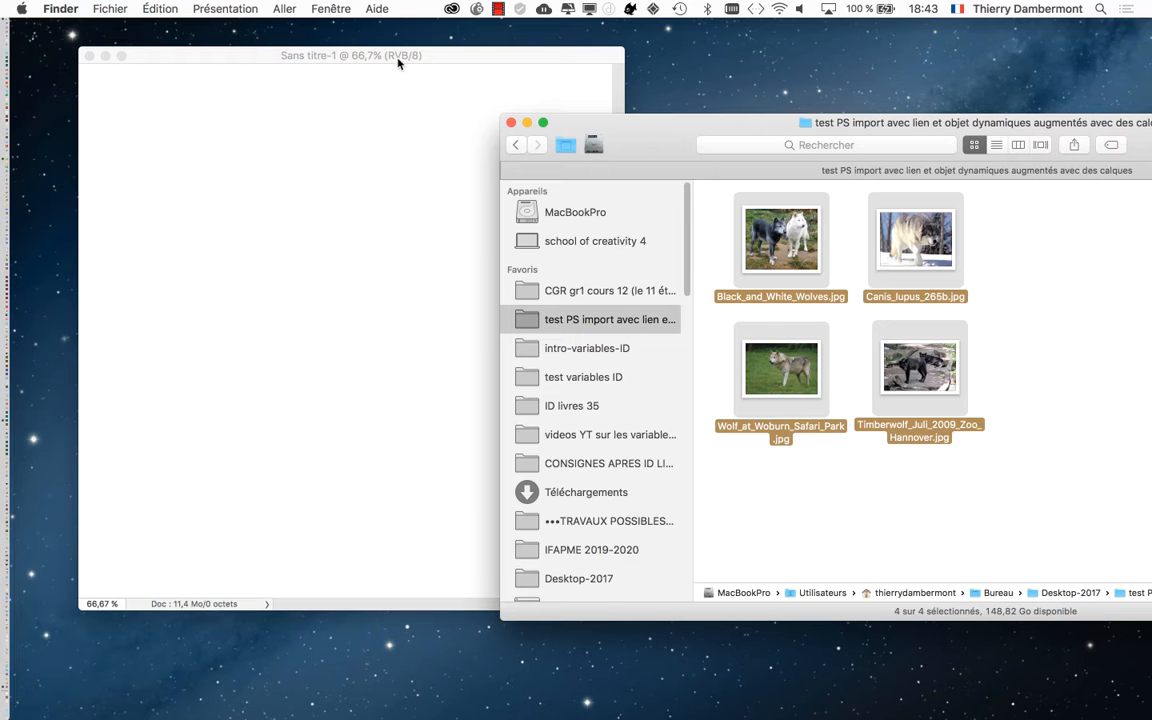
left_click(397, 63)
left_click(155, 9)
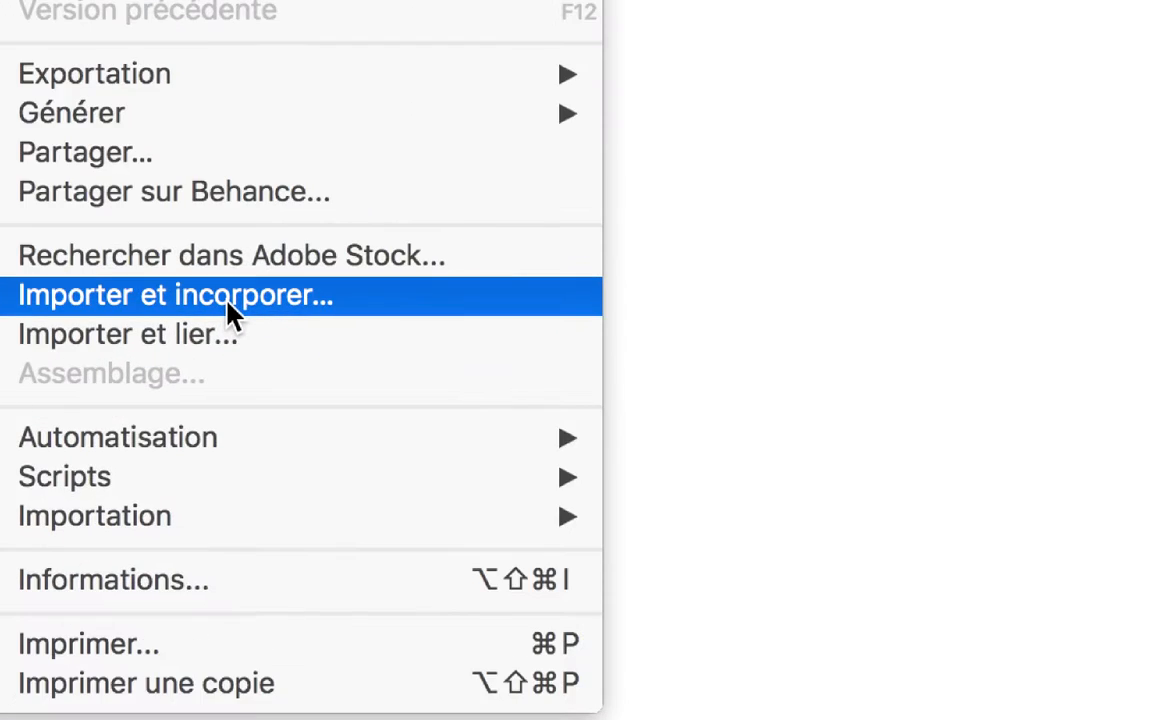
left_click(200, 300)
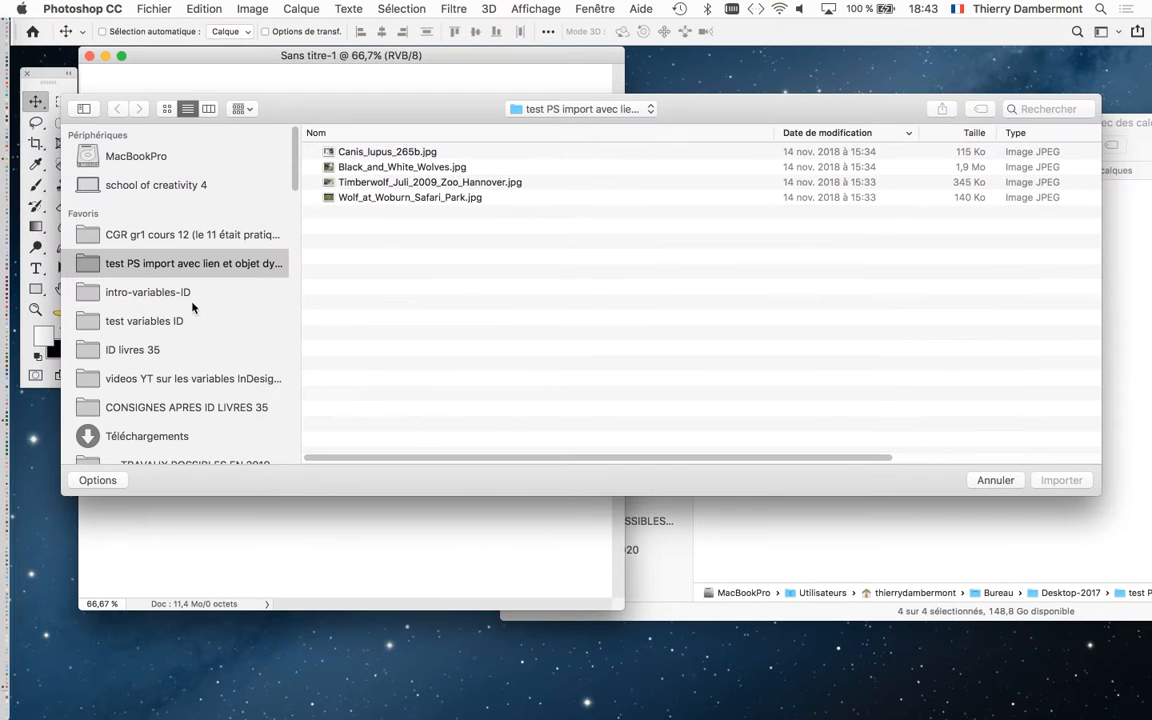
left_click(995, 480)
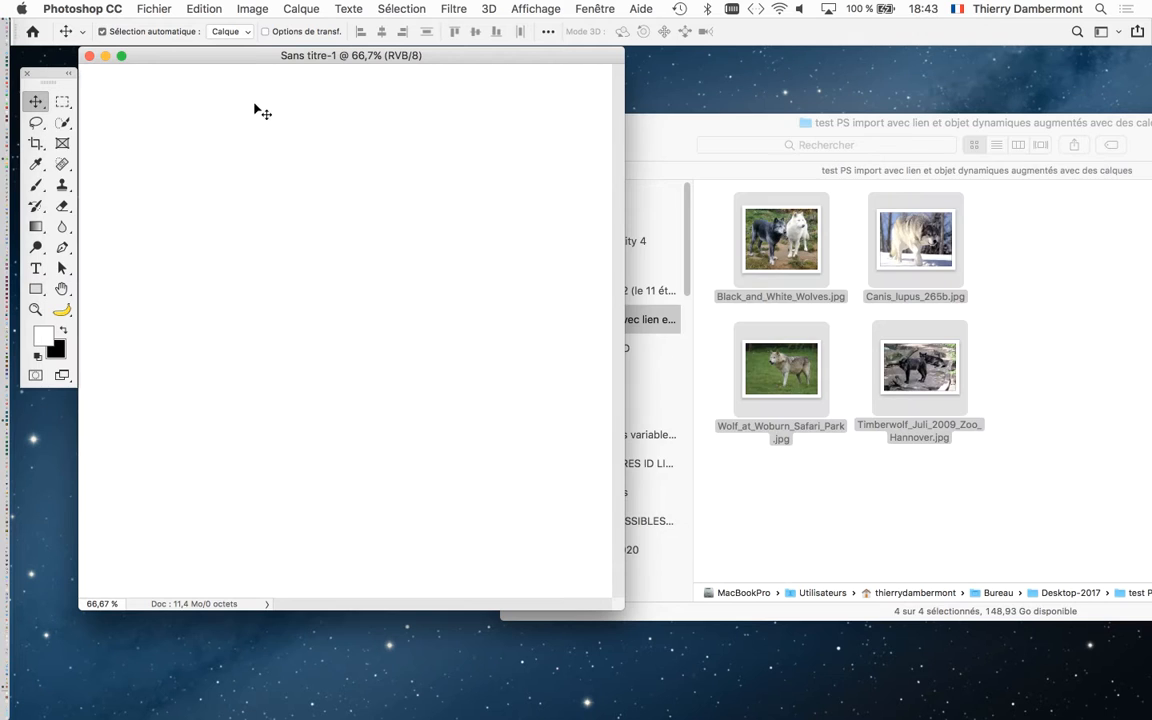
Place Canis_lupus_265b.jpg as an embedded image in the blank document
left_click_drag(249, 51, 255, 72)
left_click(145, 8)
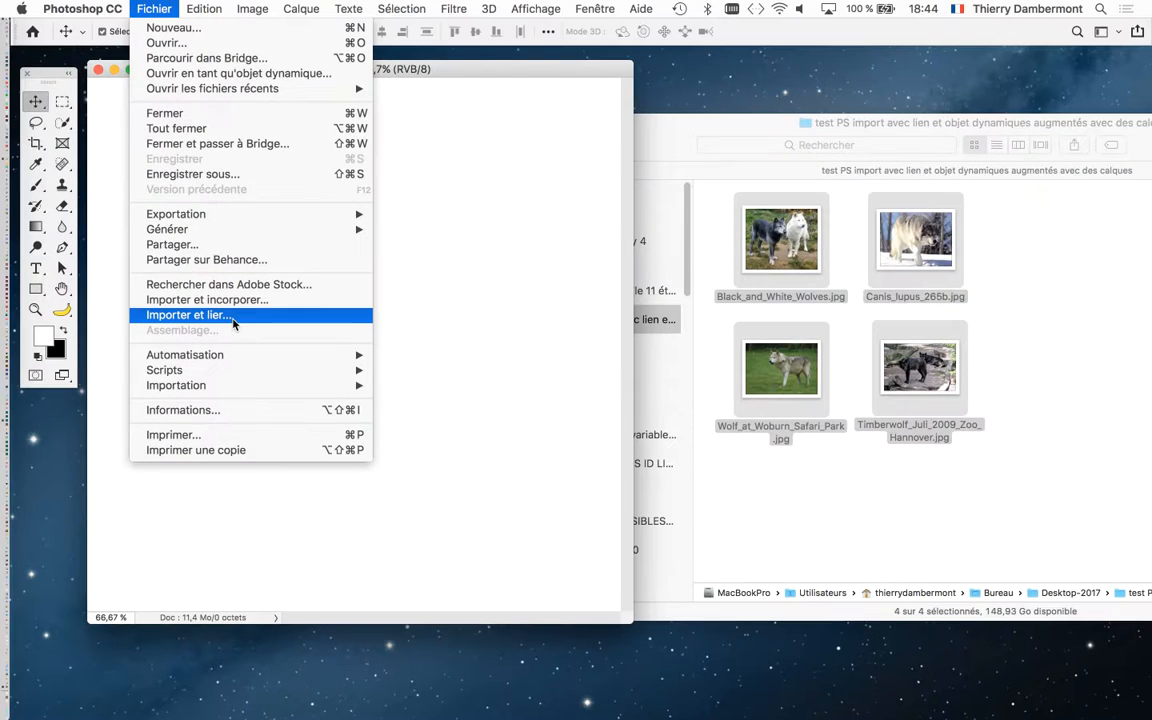
left_click(236, 300)
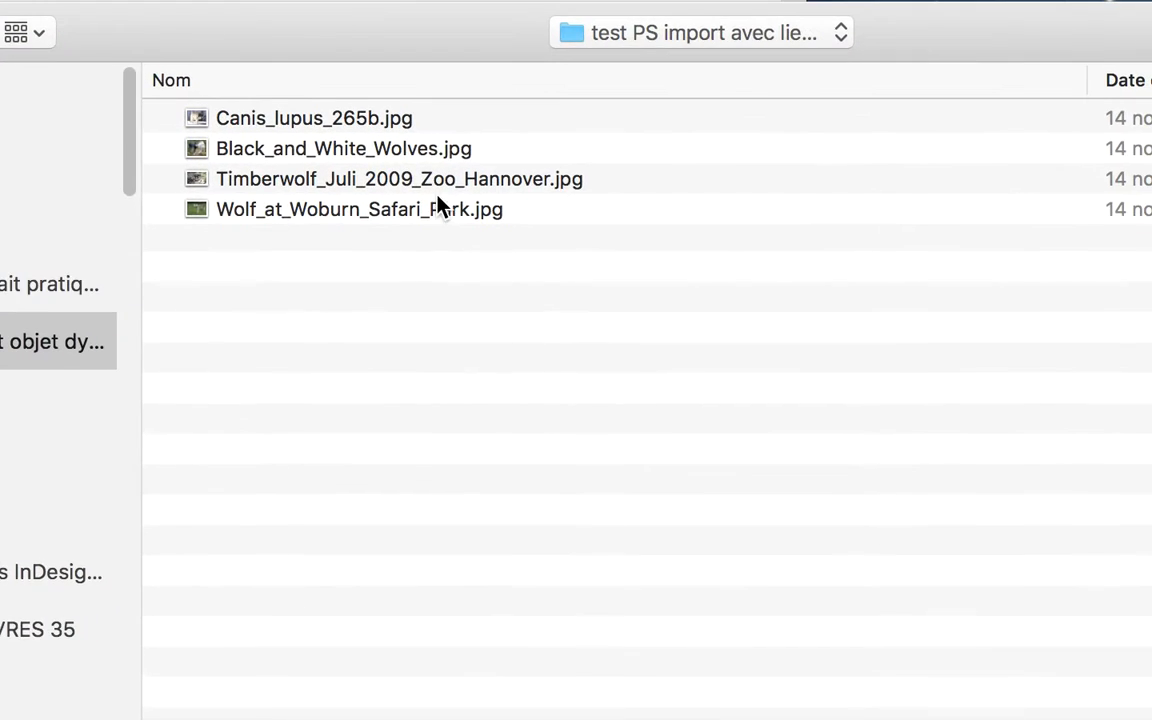
left_click(452, 155)
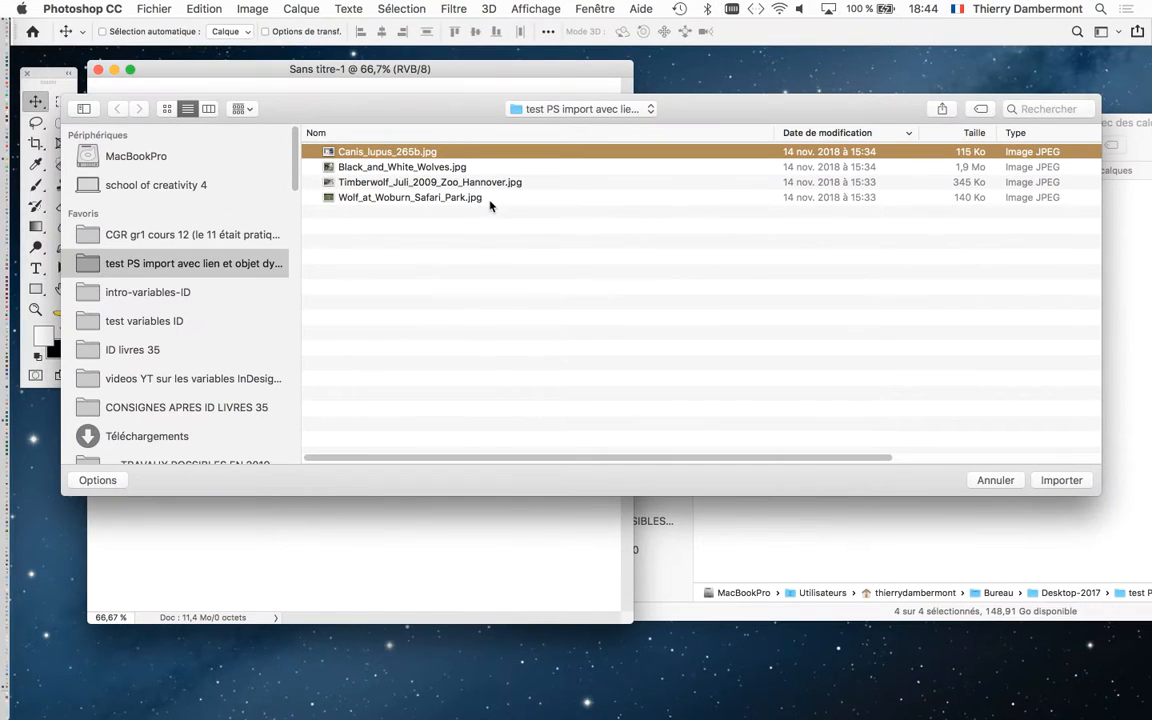
left_click(1061, 481)
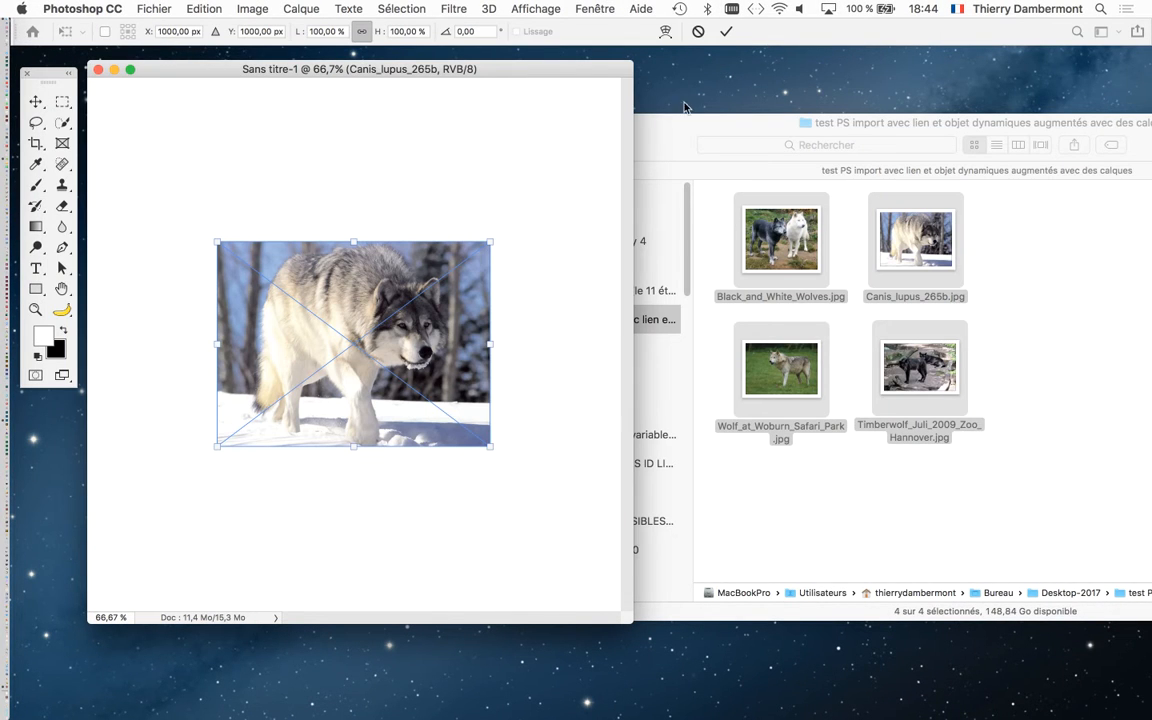
Shrink the placed wolf image proportionally to a tiny thumbnail in the canvas's left half and commit the transformation
left_click_drag(493, 241, 453, 308)
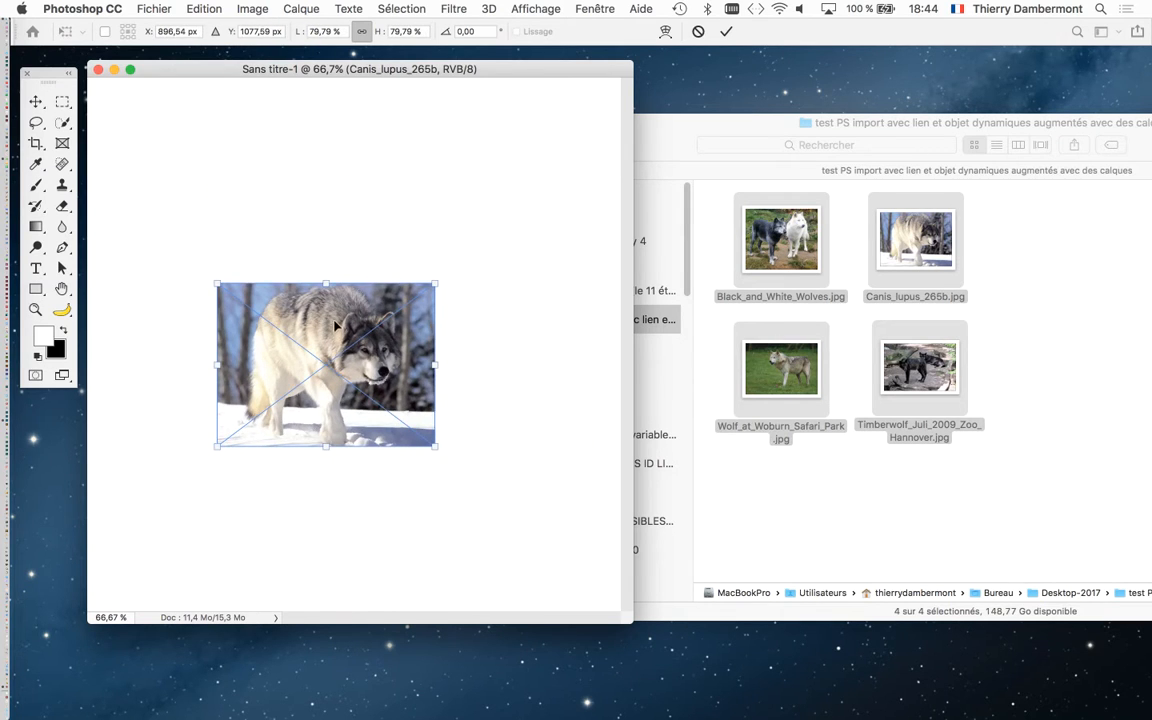
left_click_drag(305, 296, 265, 178)
left_click_drag(393, 168, 214, 300)
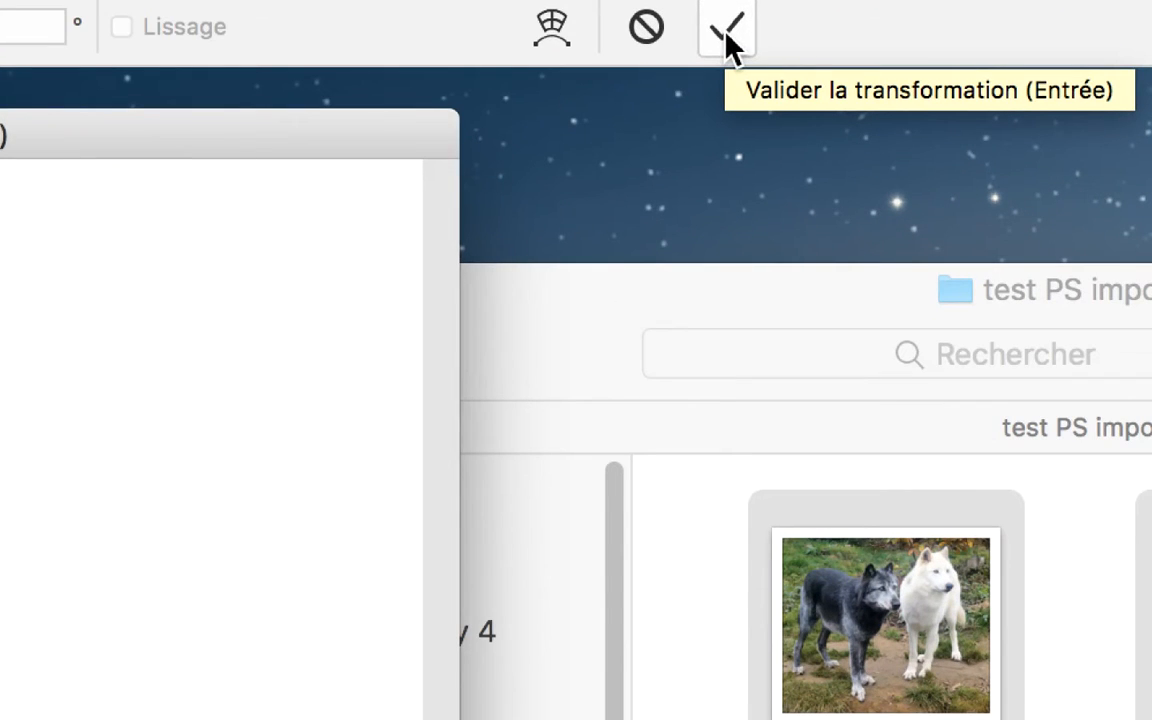
left_click(727, 32)
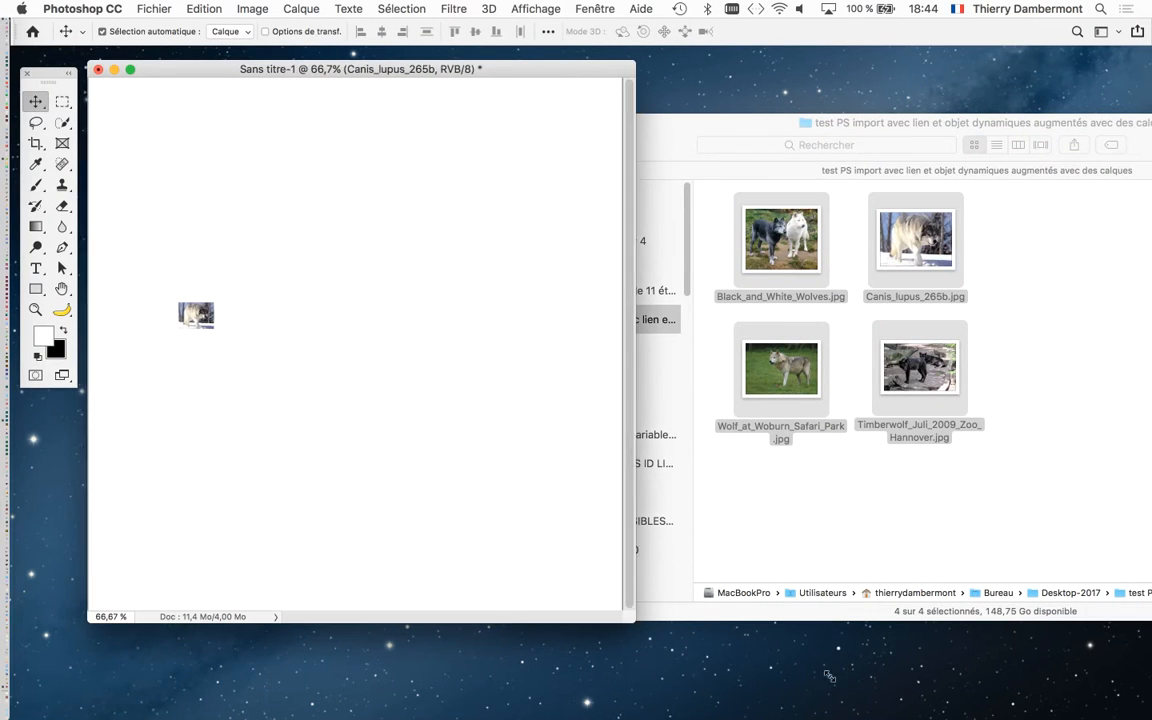
Enlarge the document window and examine the pixel quality of the shrunken wolf image at different magnifications
left_click_drag(627, 626, 1000, 711)
scroll(370, 362, "up", 10)
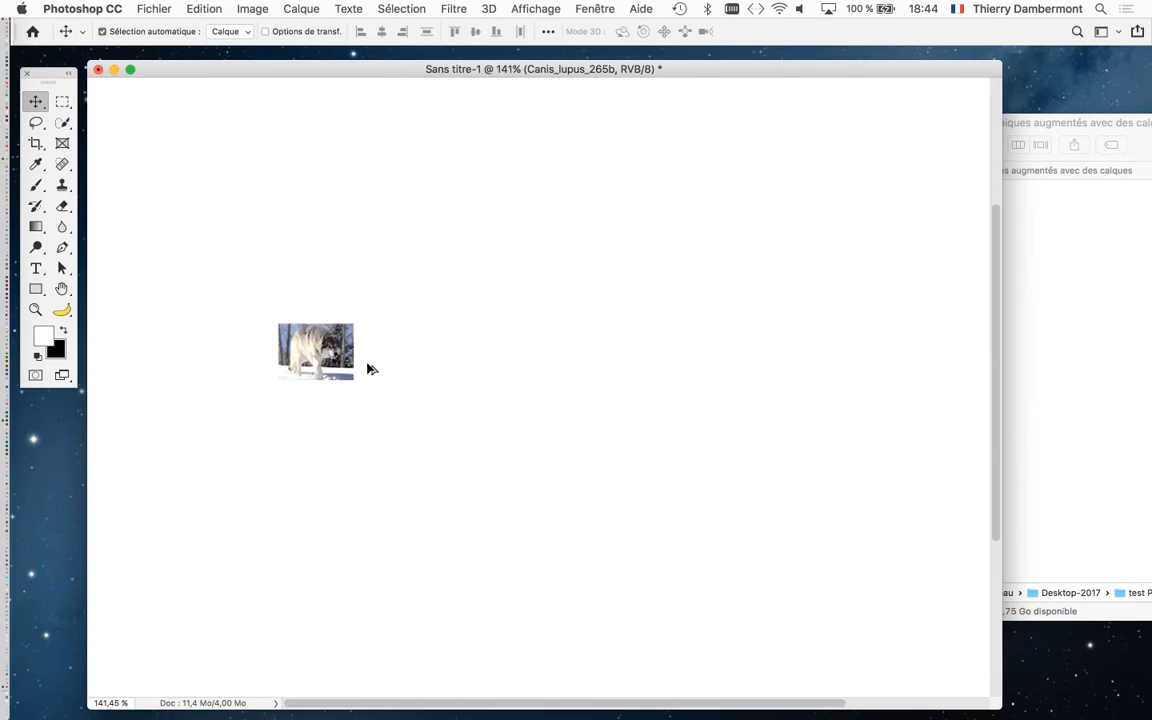
scroll(352, 357, "up", 4)
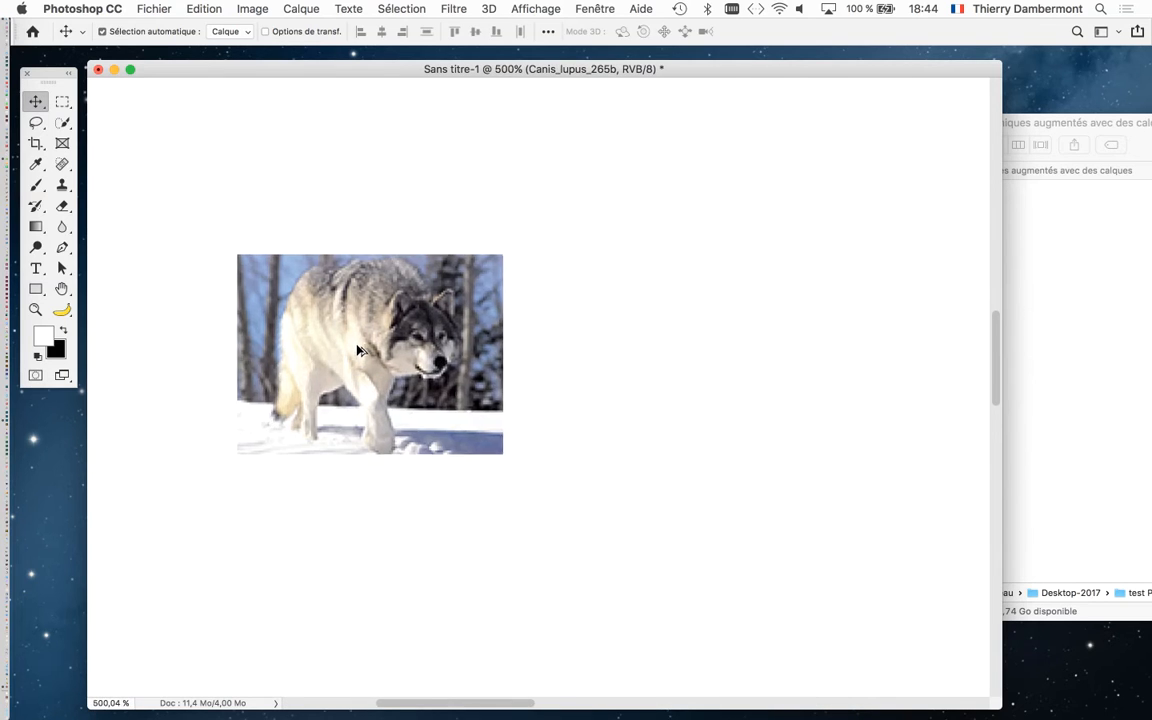
scroll(356, 352, "up", 2)
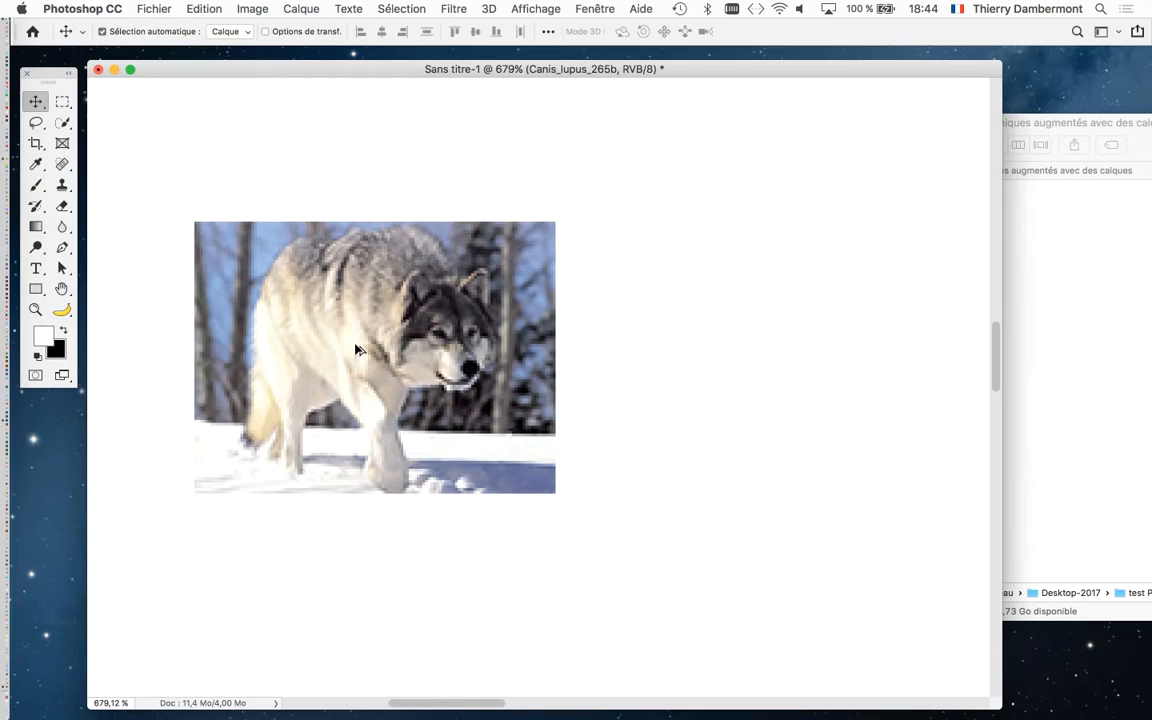
scroll(341, 342, "down", 6)
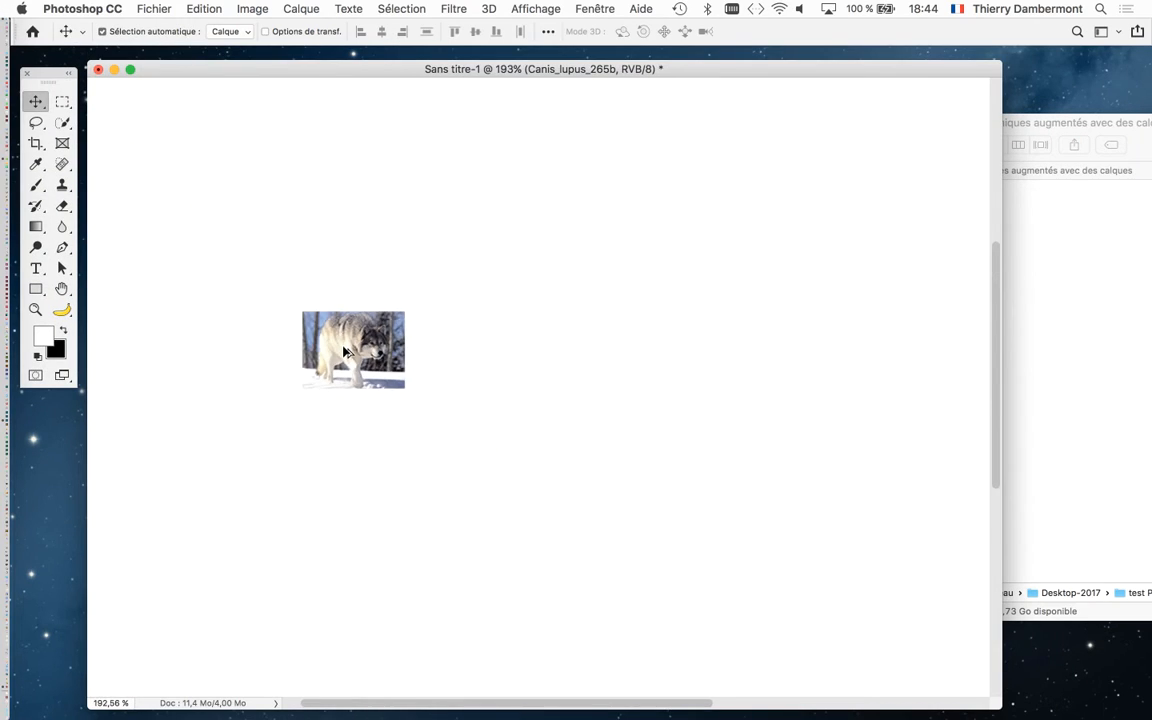
scroll(343, 351, "down", 3)
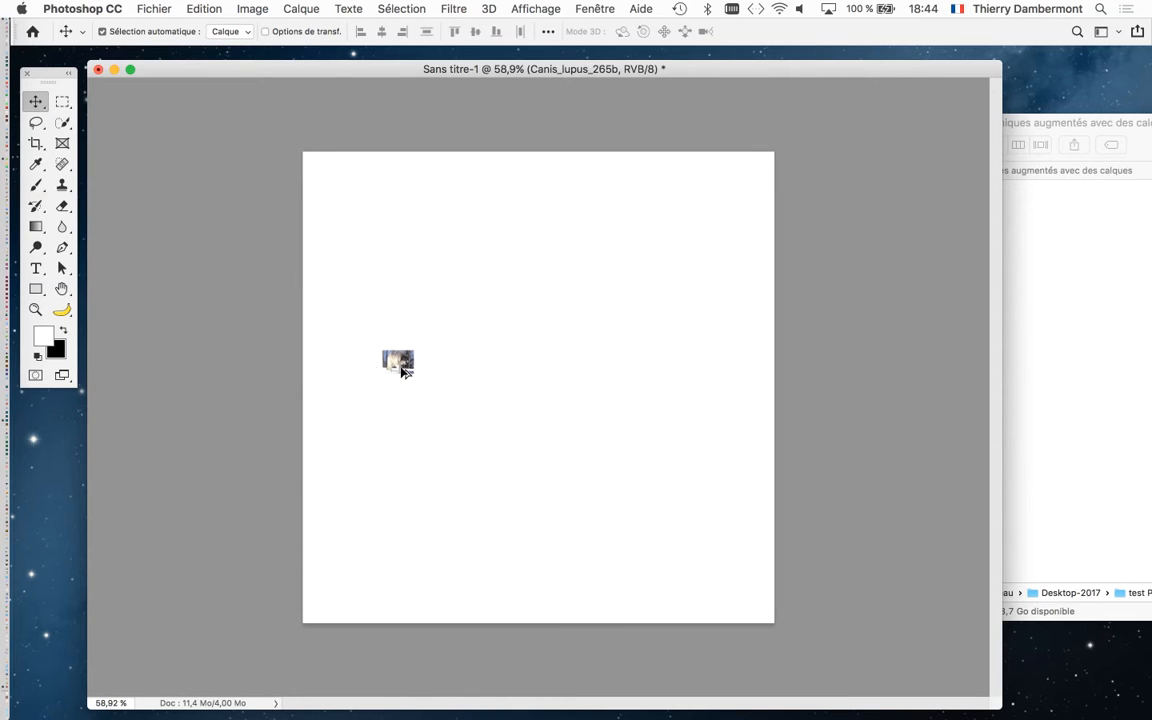
scroll(403, 370, "up", 10)
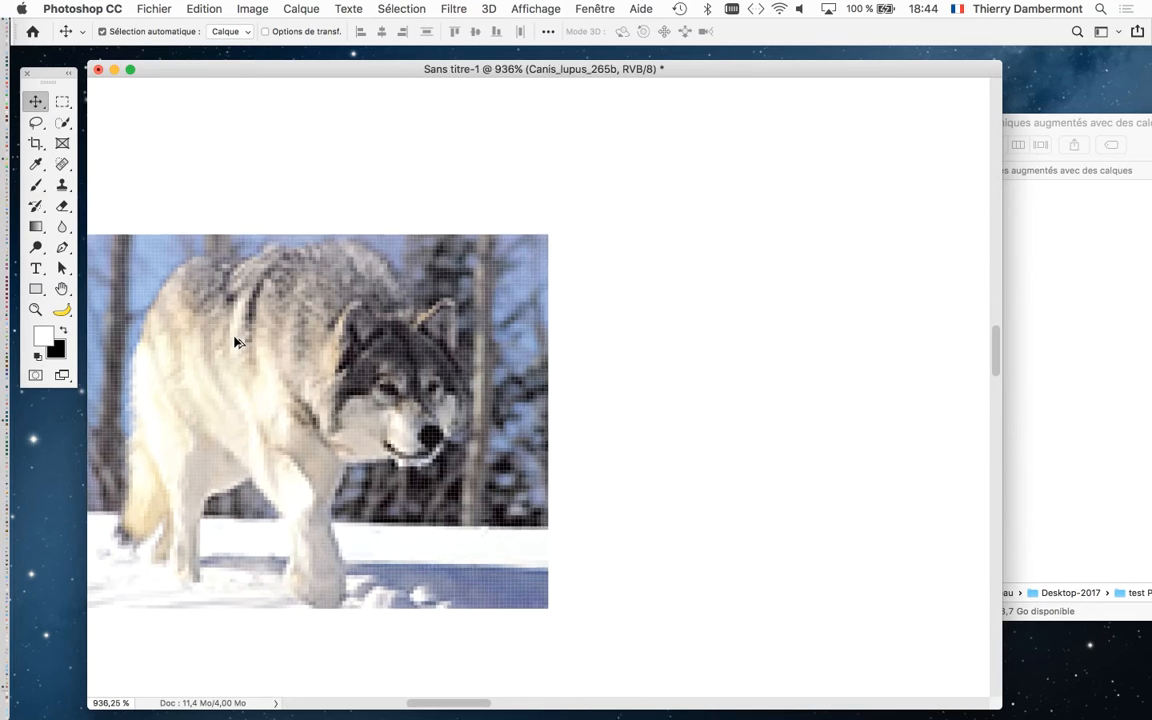
scroll(235, 342, "up", 4)
scroll(417, 372, "down", 6)
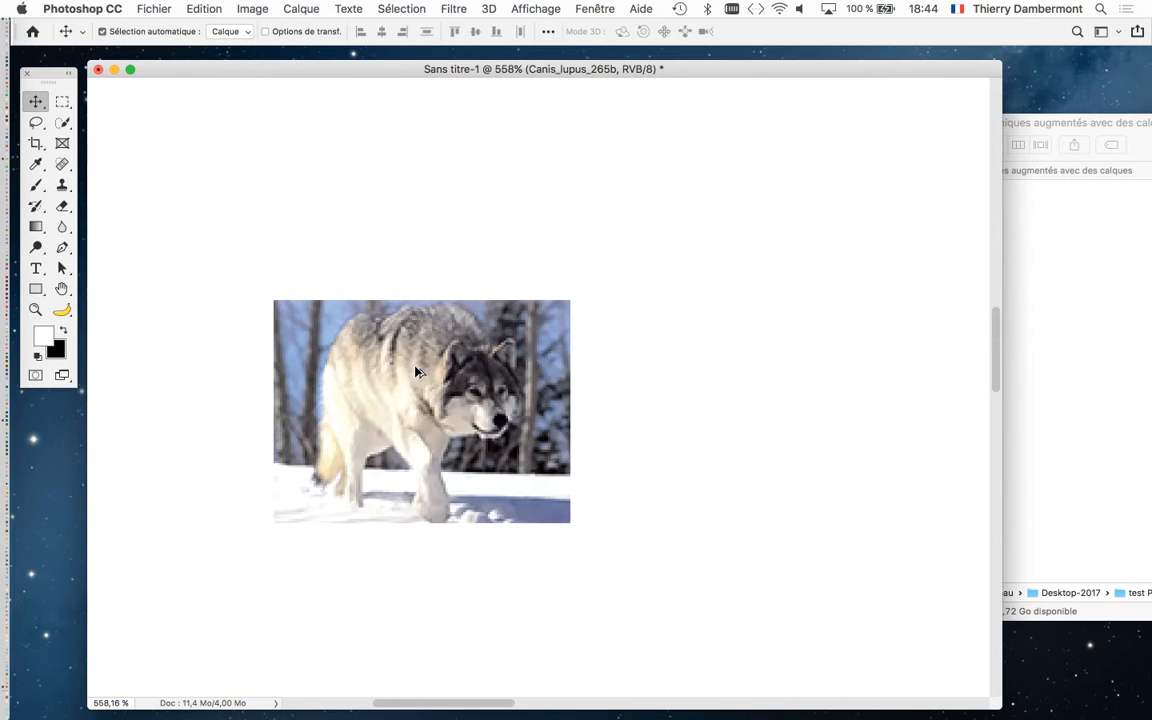
Display the document's layers and examine the smart object marker on the Canis_lupus_265b thumbnail
left_click(595, 8)
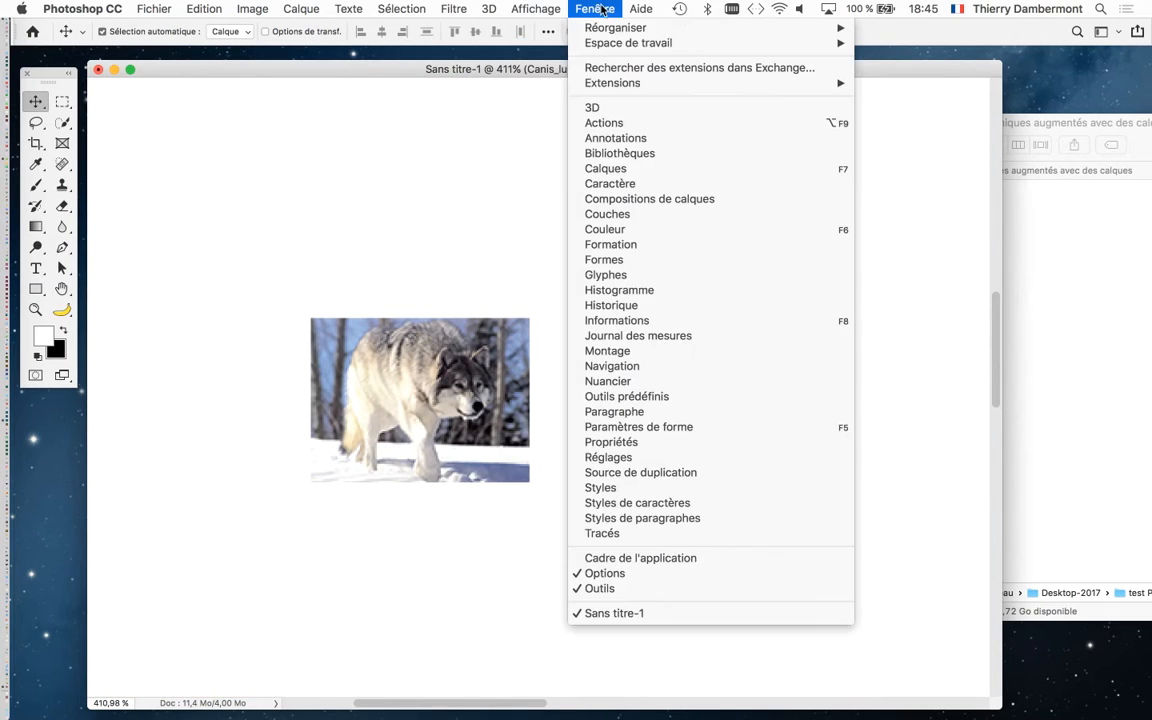
left_click(597, 167)
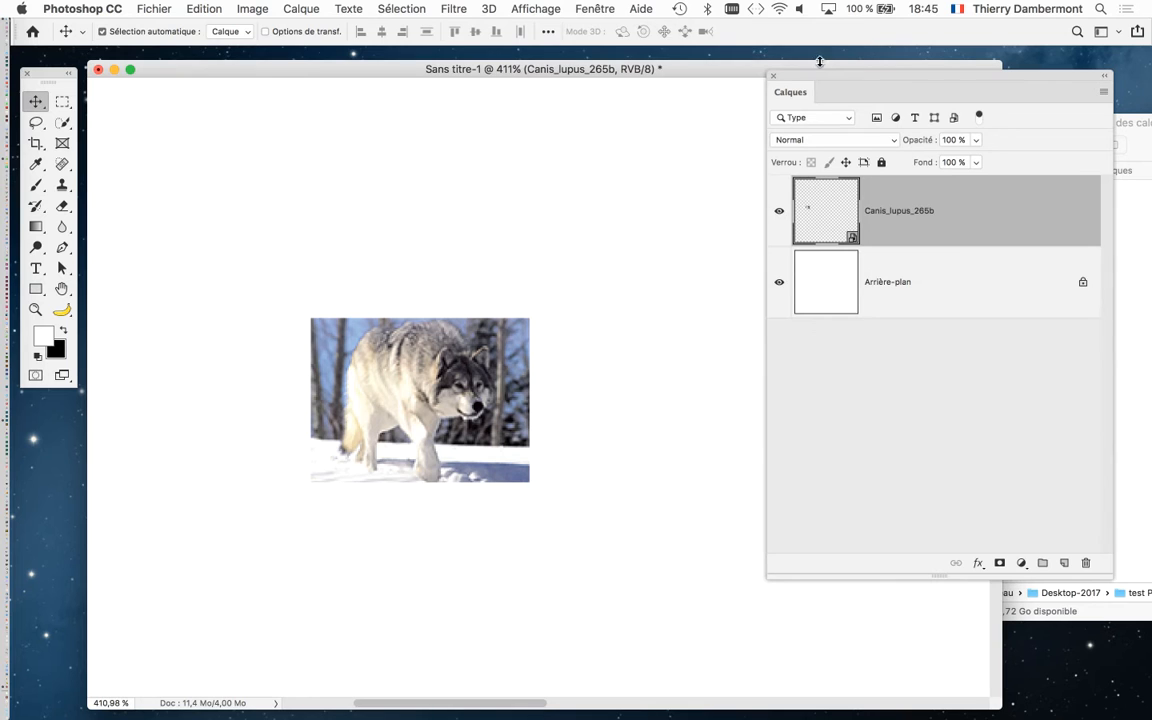
left_click_drag(820, 79, 664, 171)
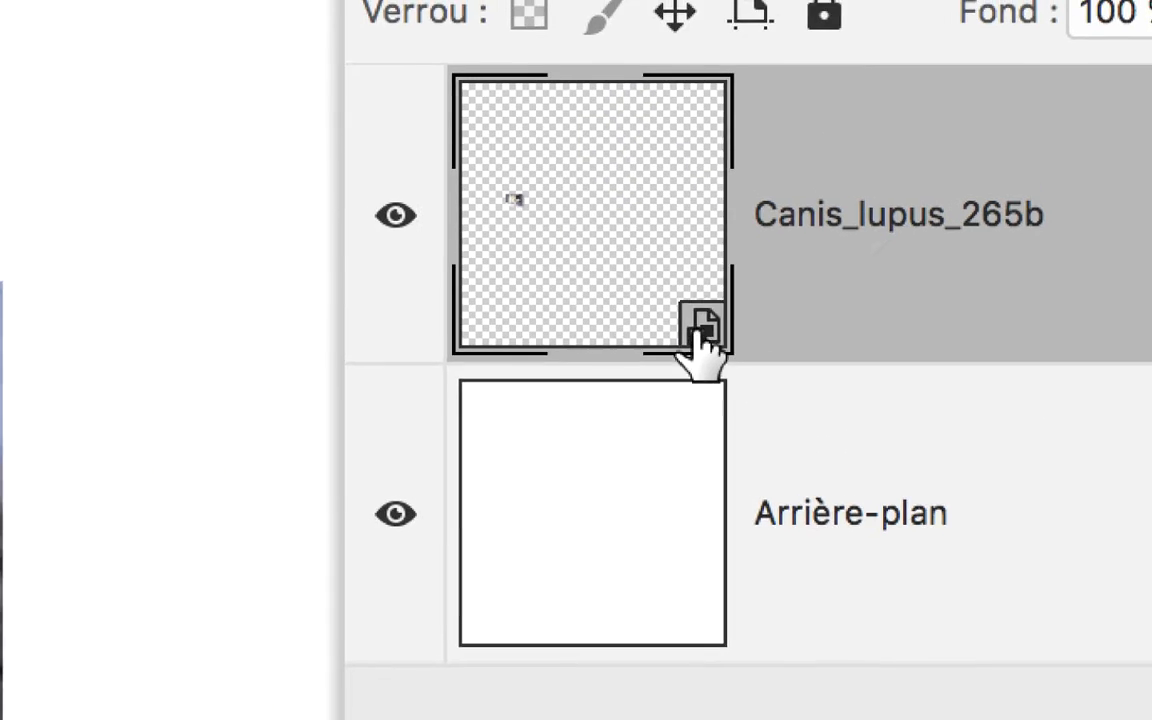
mouse_move(703, 332)
left_mouse_down()
mouse_move(712, 340)
mouse_move(698, 327)
left_mouse_up()
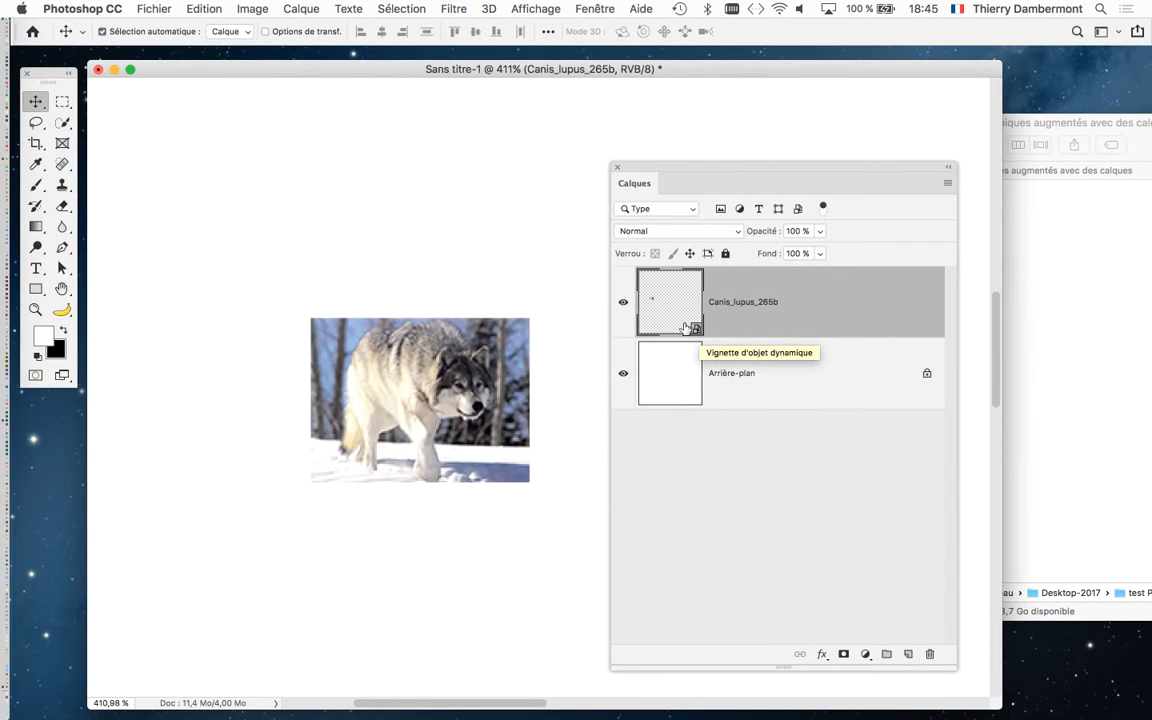
left_click_drag(710, 172, 866, 141)
Enlarge the wolf smart object proportionally to about 131% with Free Transform, commit it, and inspect the wolf's head up close
scroll(532, 293, "down", 5)
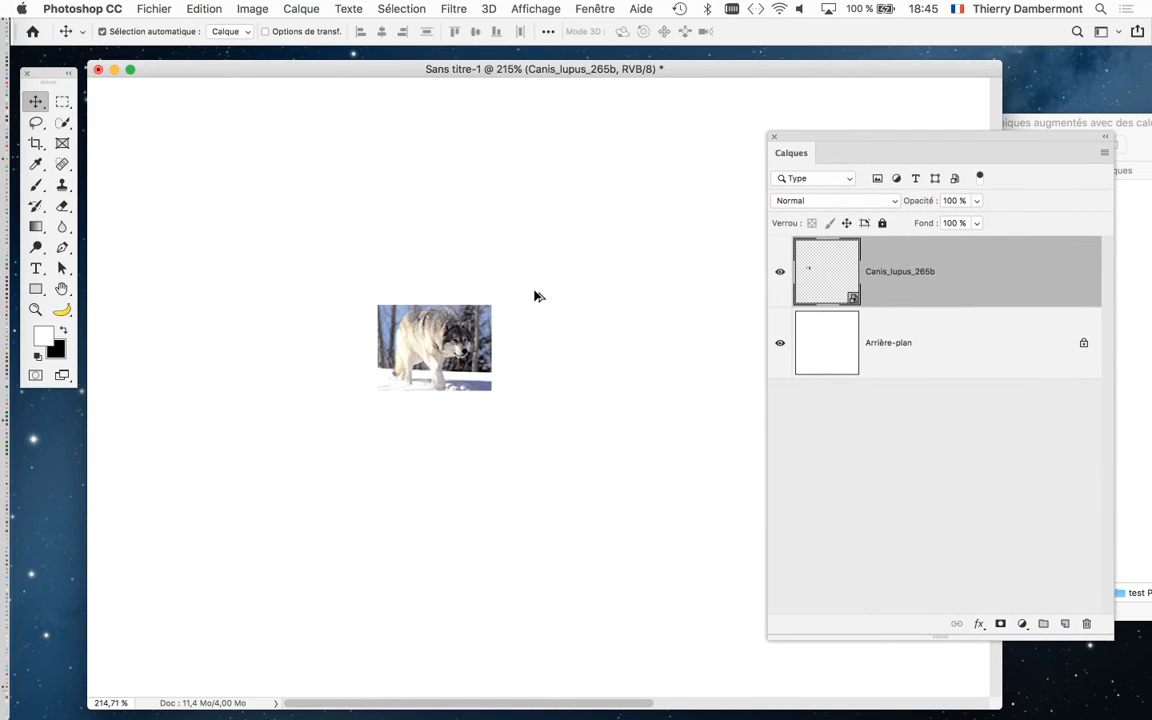
scroll(538, 296, "down", 3)
scroll(669, 324, "down", 2)
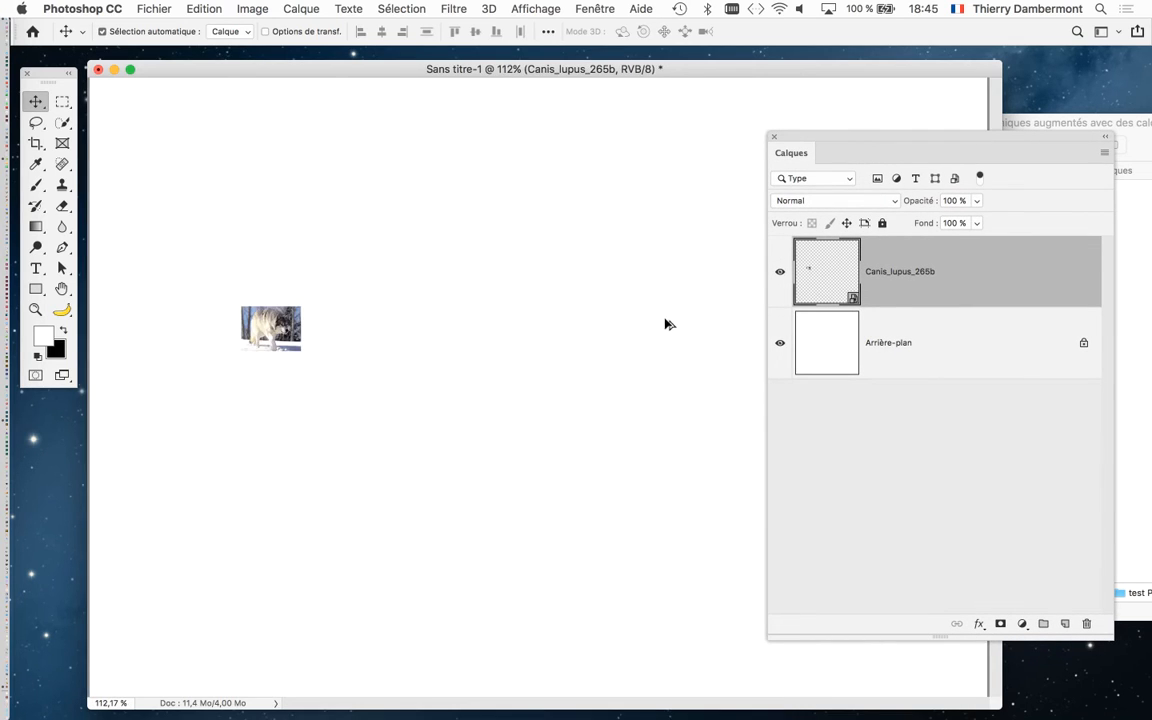
scroll(669, 324, "down", 3)
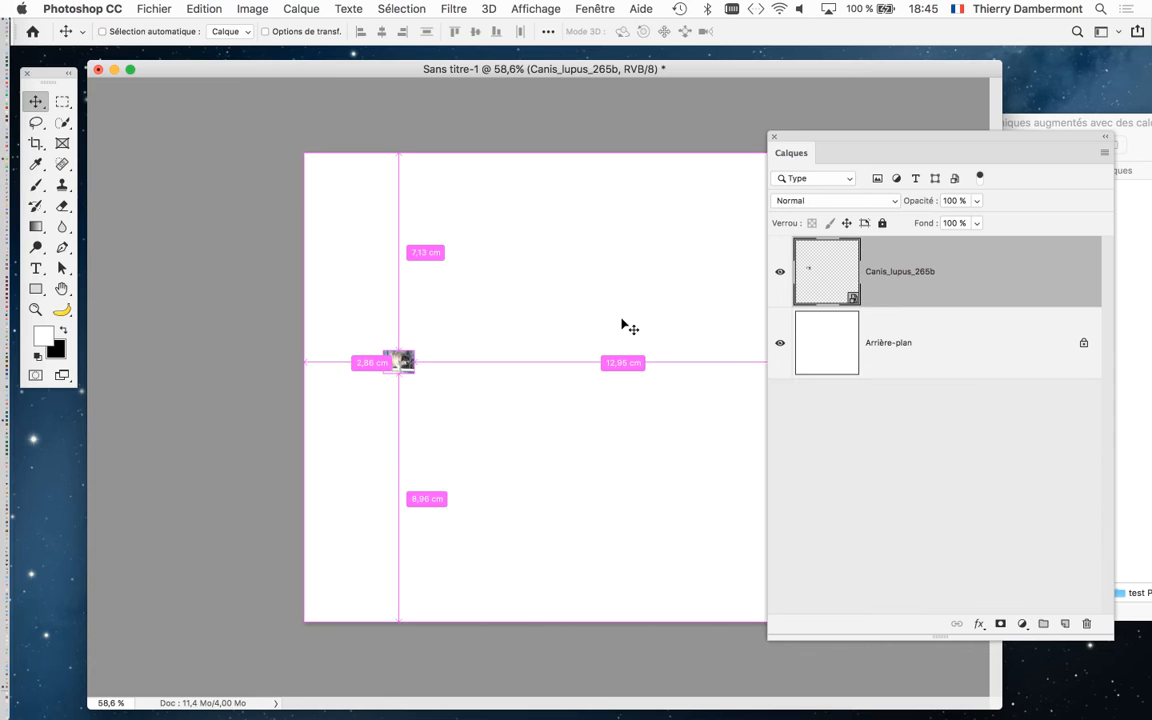
key("super+t")
left_click_drag(412, 352, 550, 300)
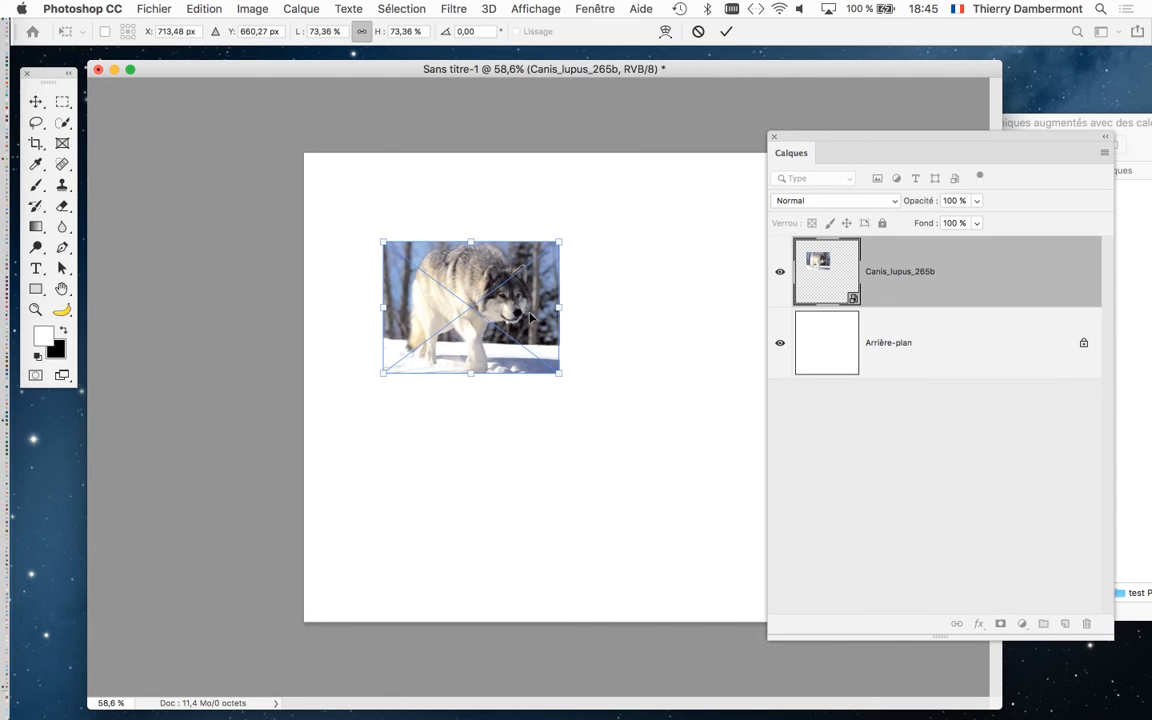
left_click_drag(383, 376, 350, 406)
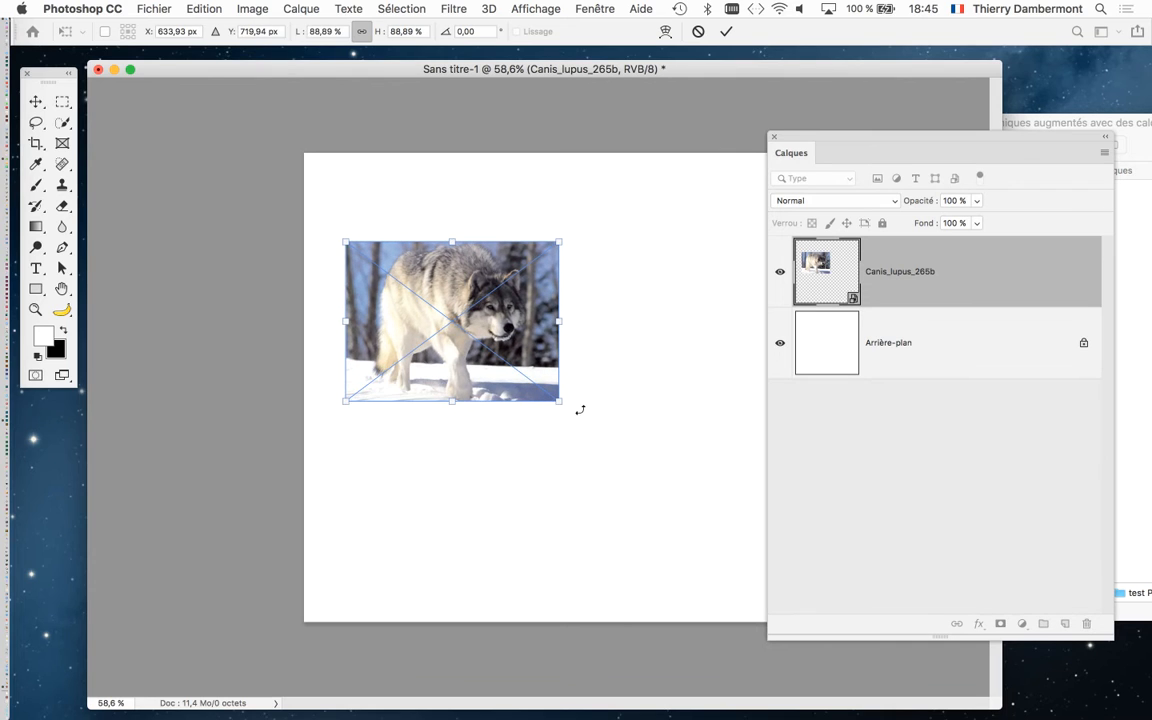
left_click_drag(562, 402, 661, 478)
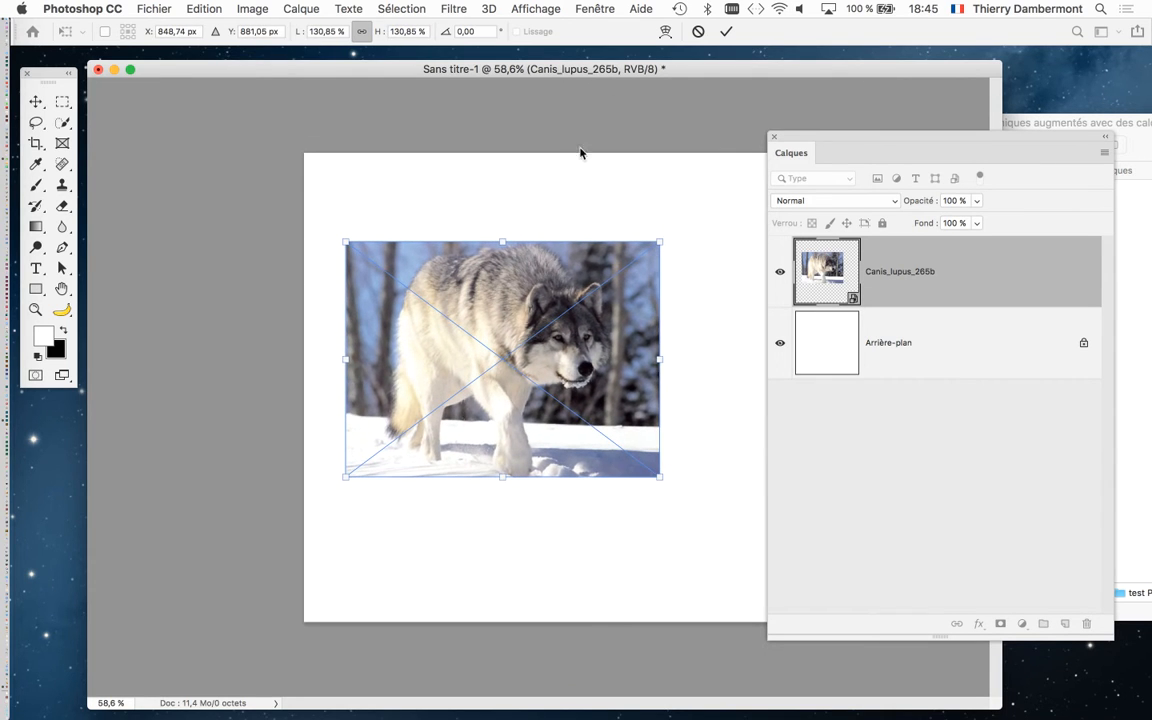
left_click(726, 35)
scroll(568, 357, "up", 10)
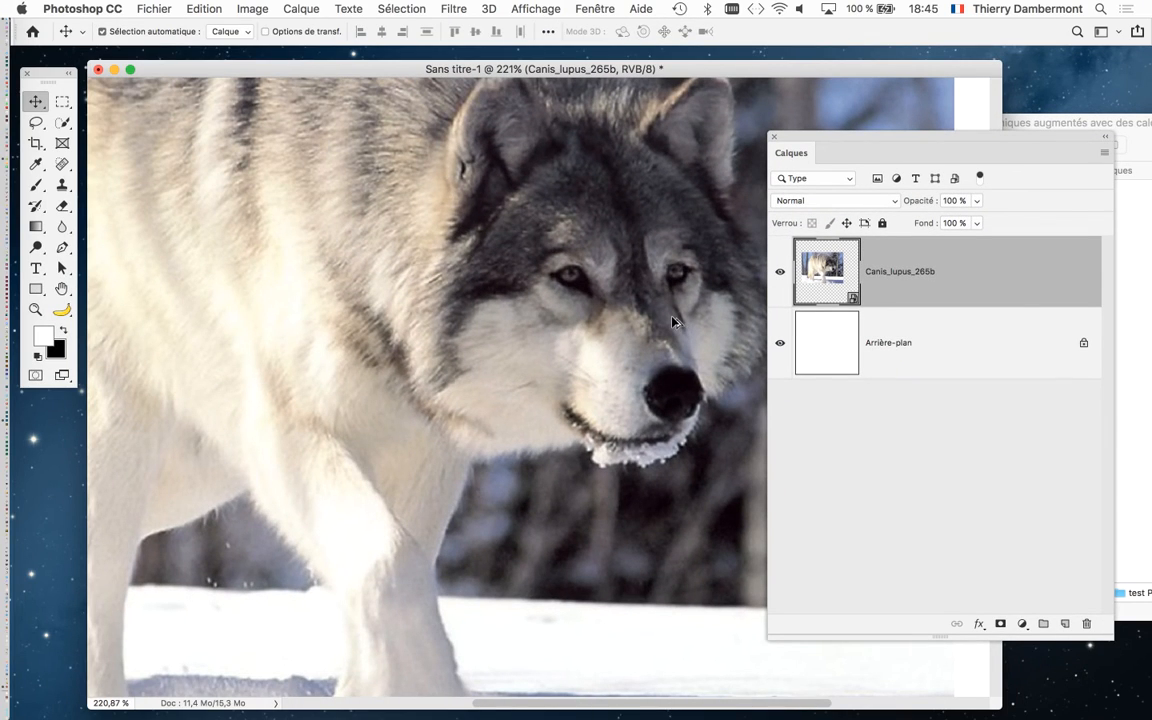
Shrink the Canis_lupus_265b smart object proportionally with Free Transform, commit it, and move it near the canvas's upper-left corner
scroll(672, 321, "down", 8)
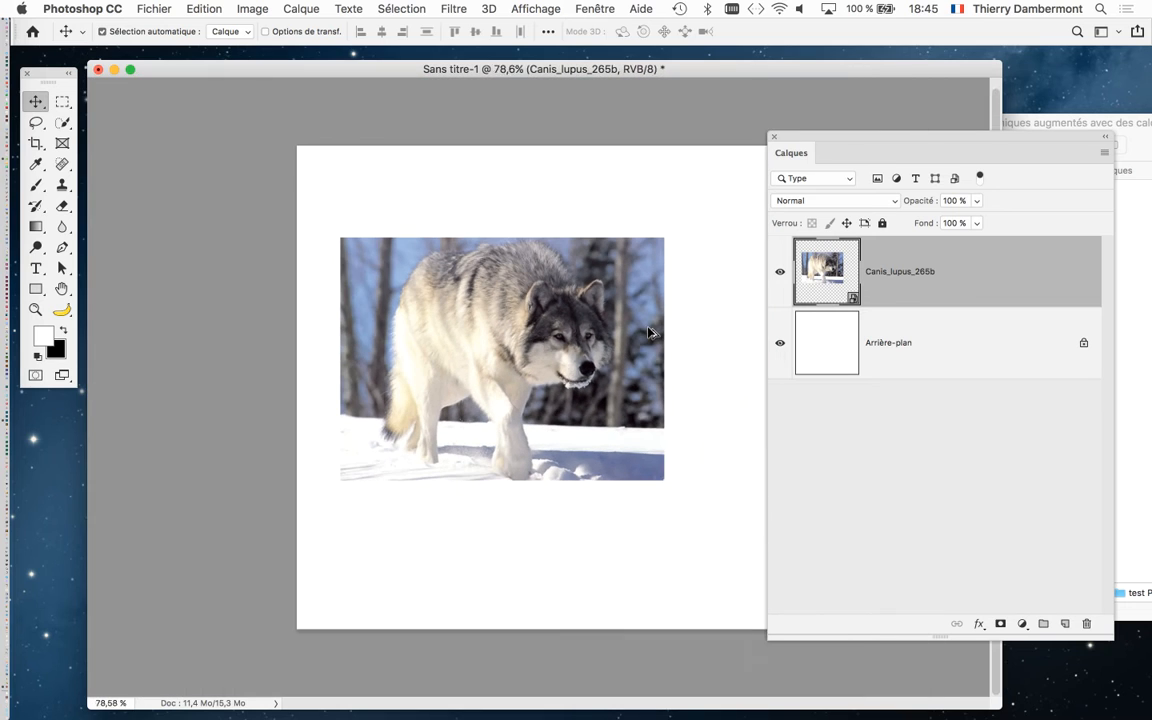
key("space")
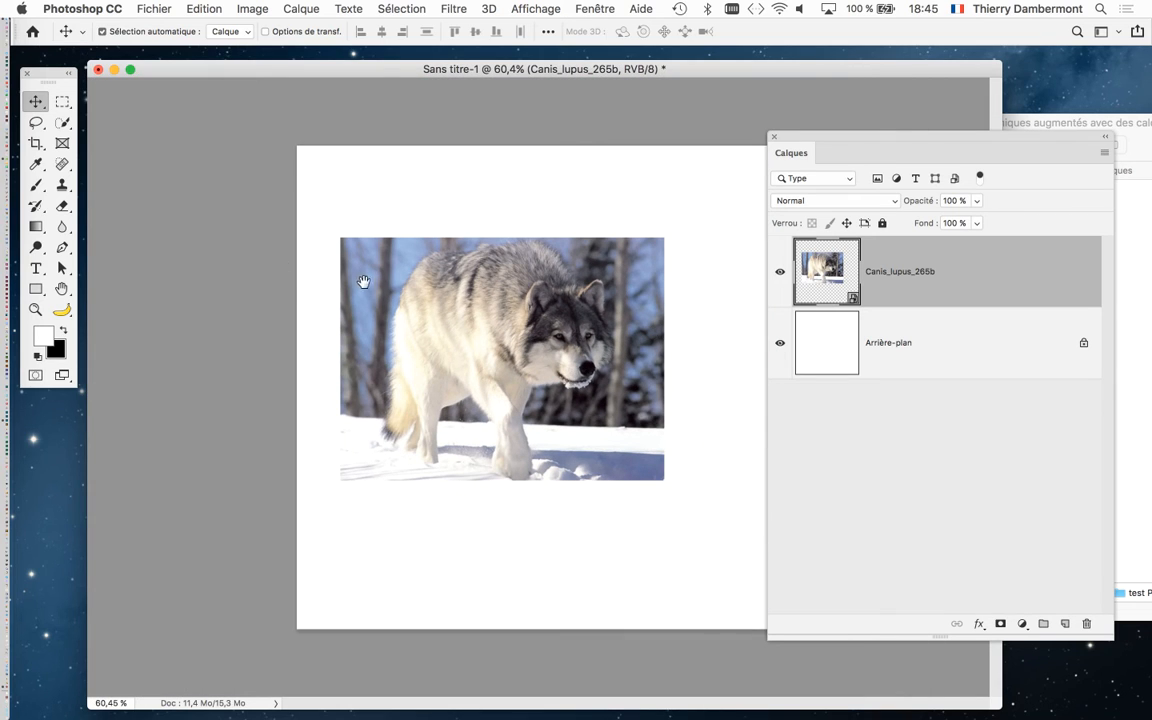
left_click_drag(818, 137, 973, 143)
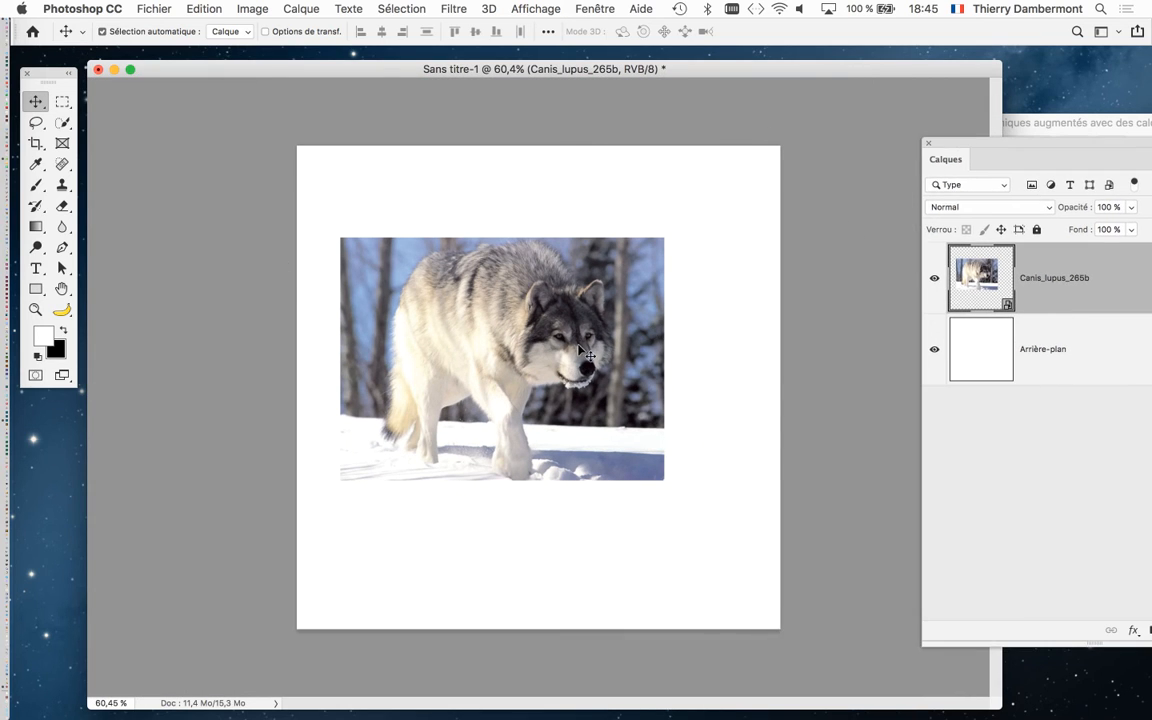
key("super+t")
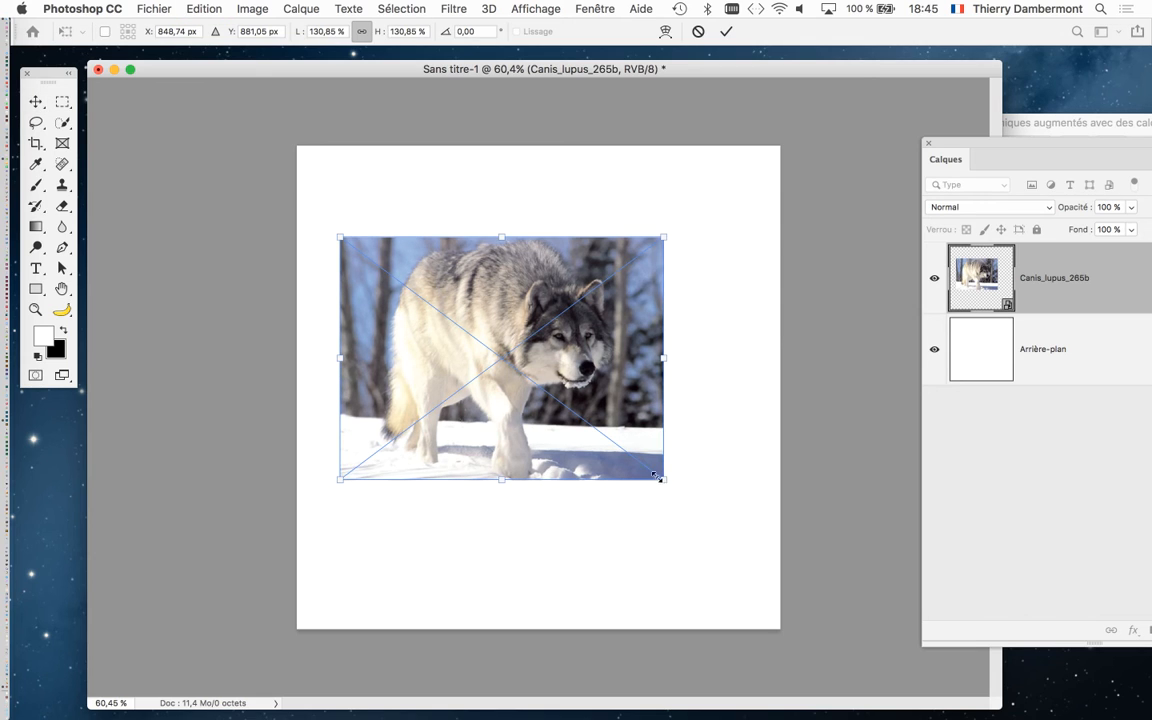
left_click_drag(657, 477, 528, 378)
key("Return")
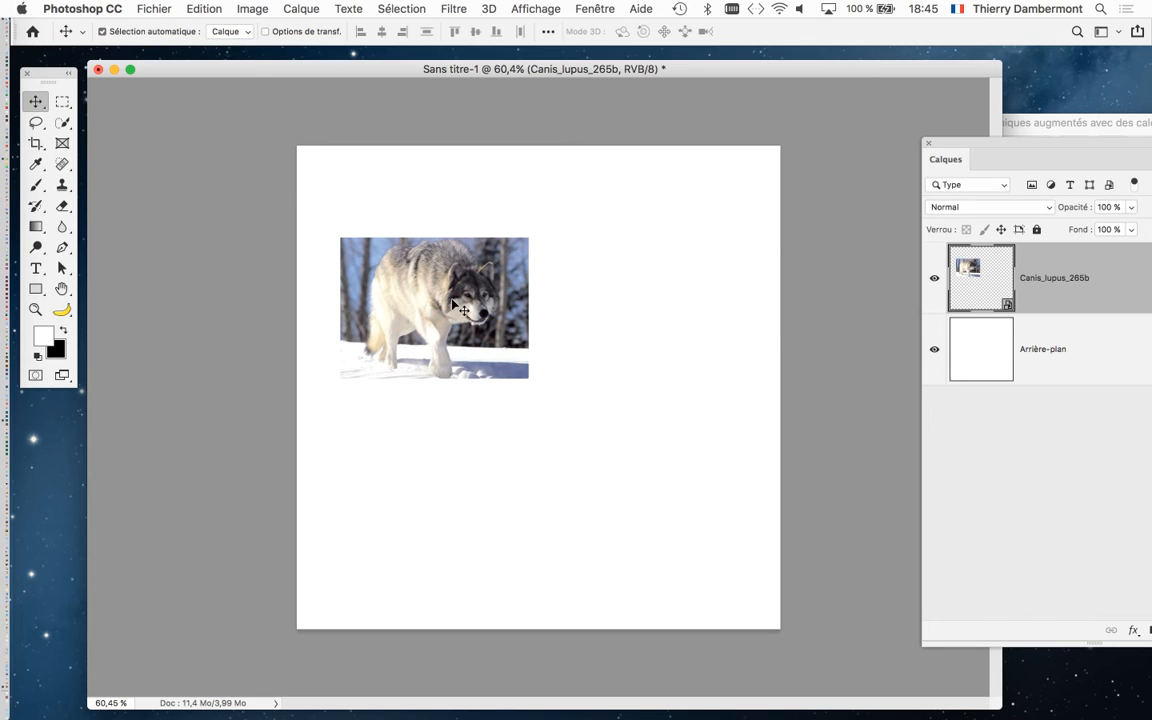
left_click_drag(383, 278, 360, 221)
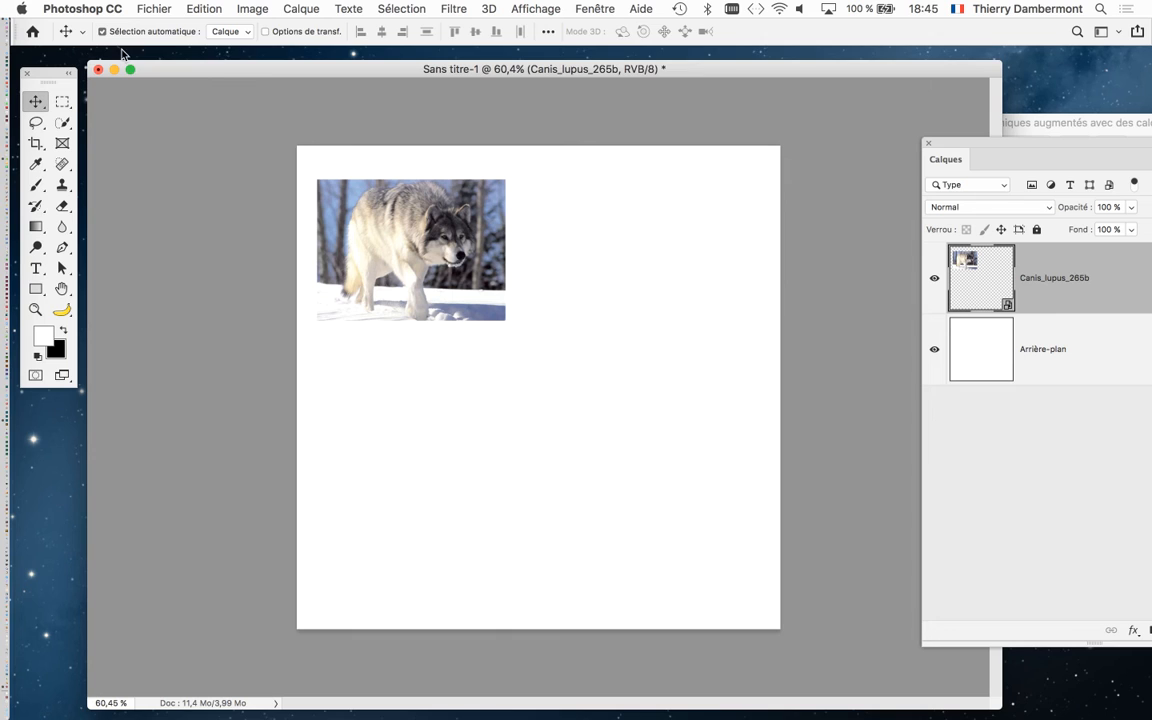
Place Black_and_White_Wolves.jpg as an embedded smart object, scale it down to about half the canvas width, and position it right of centre
left_click(155, 9)
left_click(220, 300)
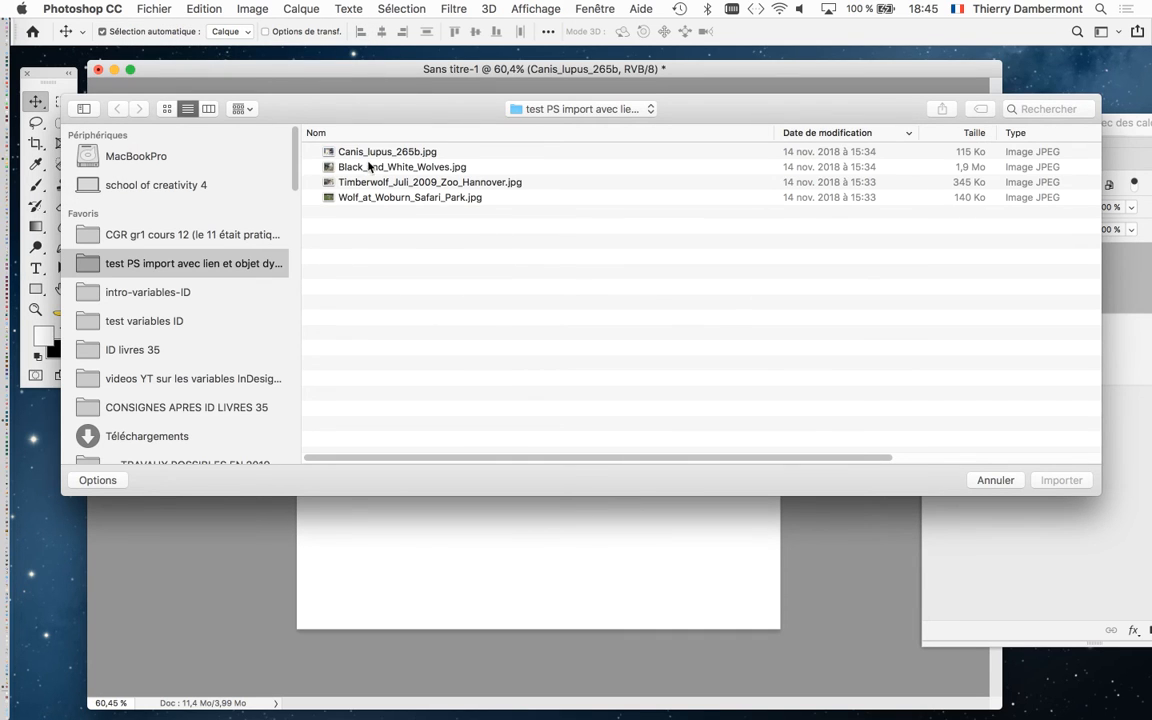
left_click(369, 167)
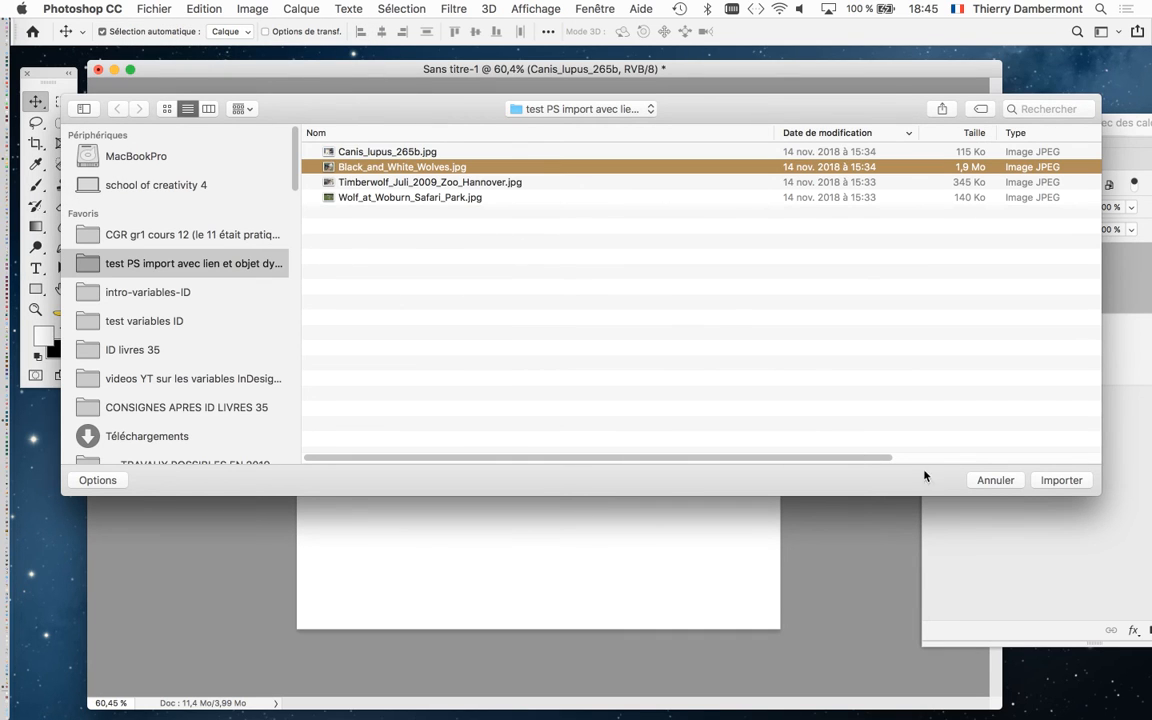
left_click(1050, 482)
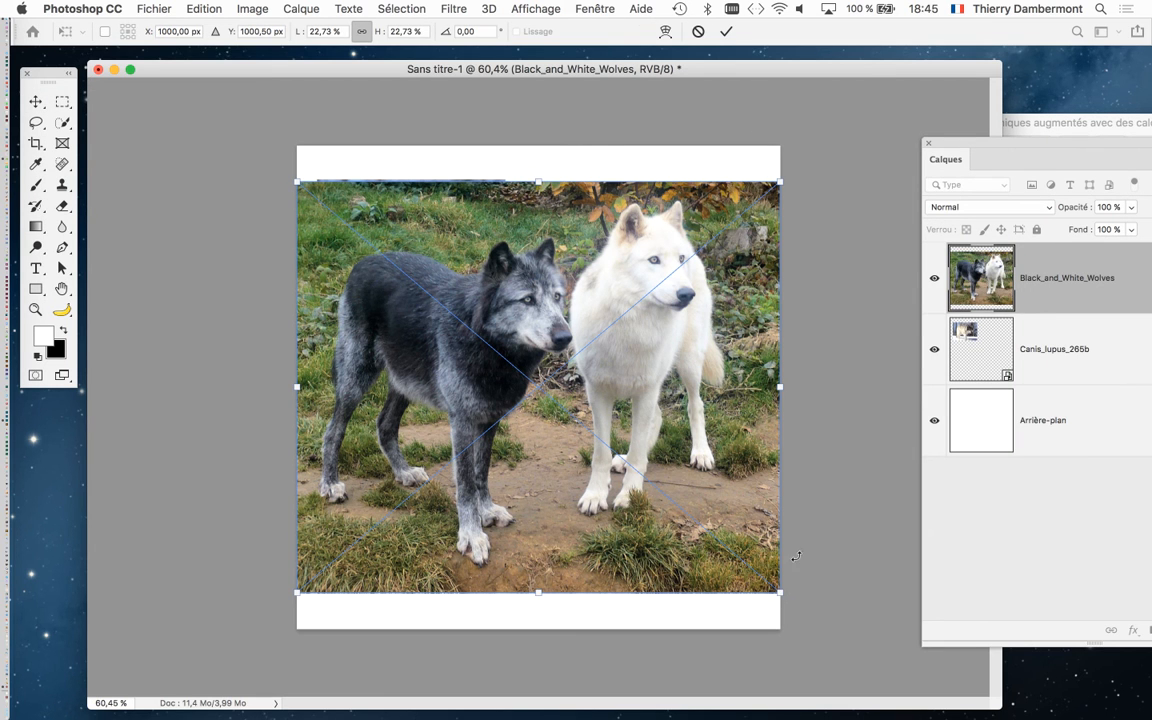
left_click_drag(779, 594, 527, 378)
left_click_drag(452, 214, 663, 326)
Switch to the Finder and place Wolf_at_Woburn_Safari_Park.jpg from the image folder directly into the open Photoshop document
left_click(1045, 124)
left_click_drag(953, 118, 1015, 116)
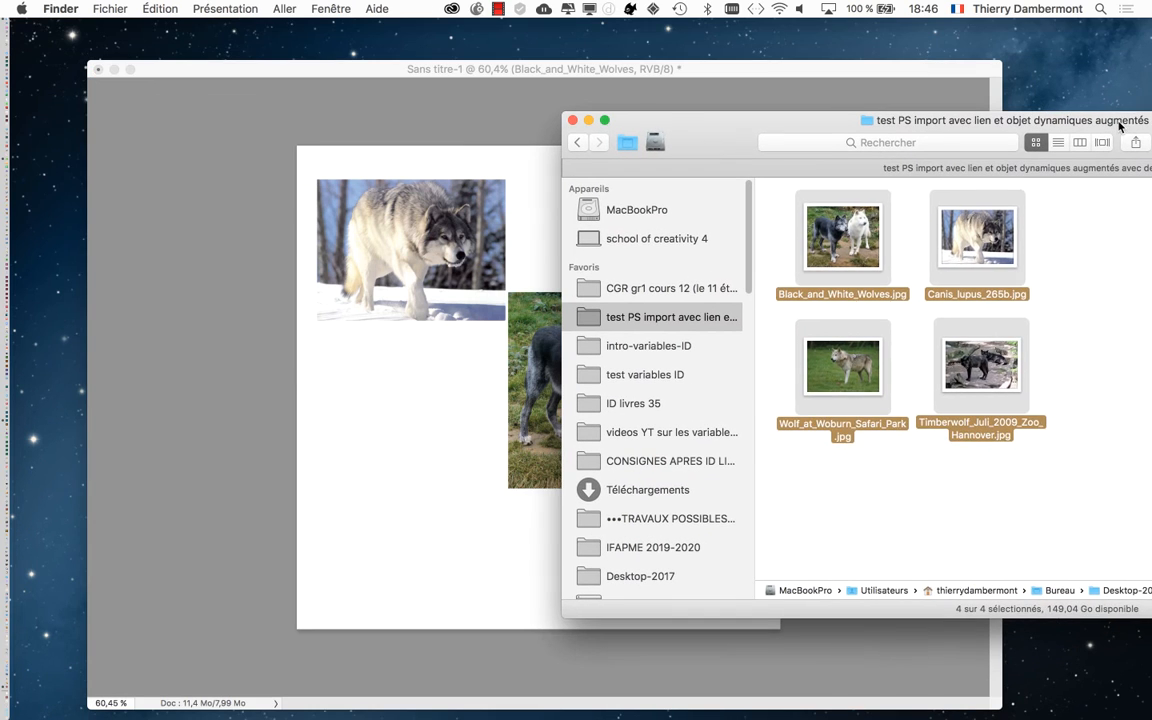
left_click(1060, 481)
left_click_drag(850, 385, 415, 483)
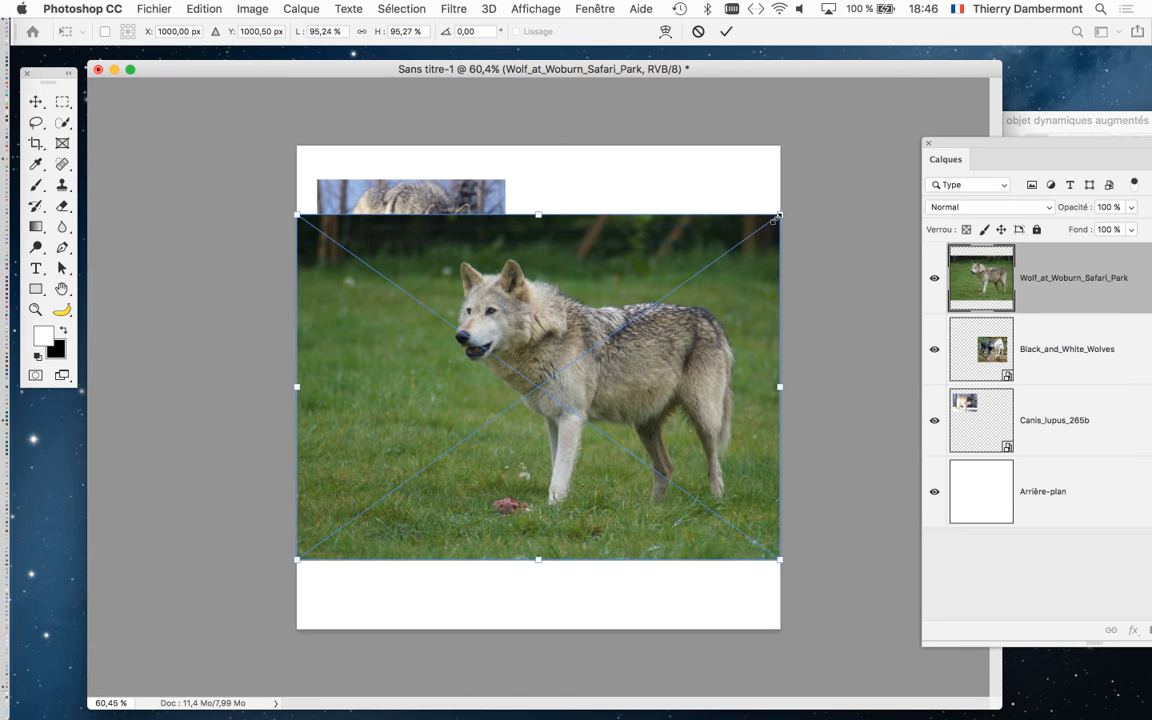
Scale the Wolf_at_Woburn_Safari_Park image to about 54% at the canvas's lower left, commit it, and bring the layer list fully into view
left_click_drag(770, 220, 572, 365)
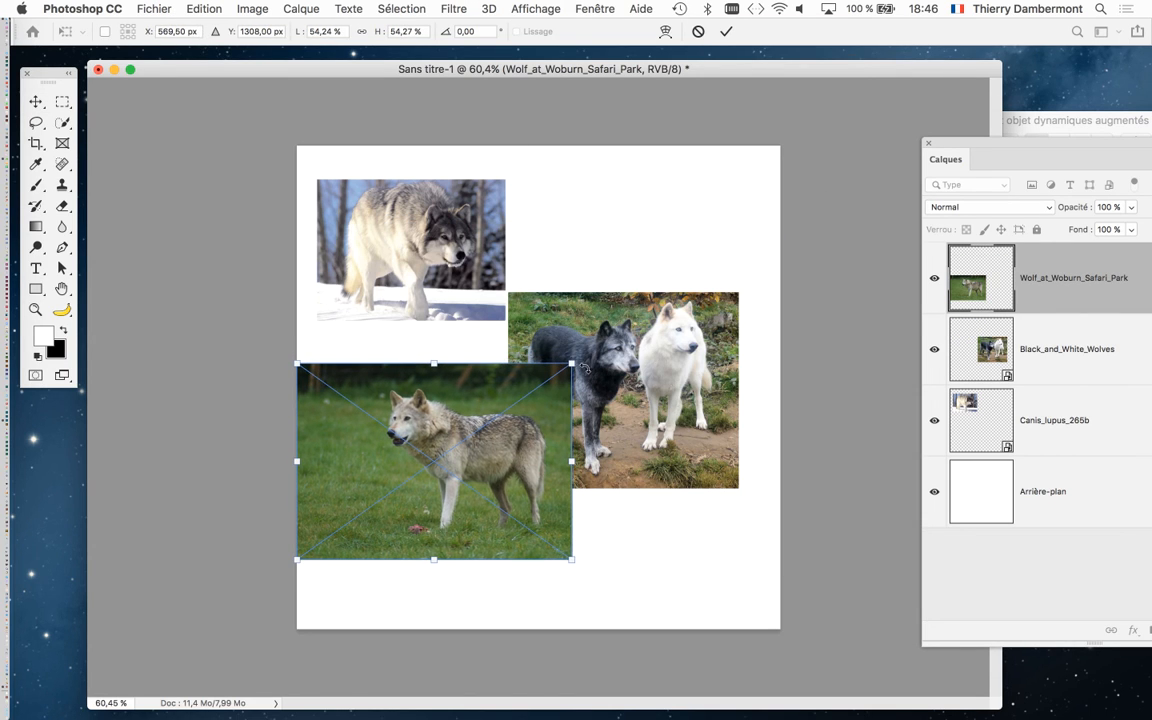
left_click(726, 31)
left_click_drag(981, 150, 733, 90)
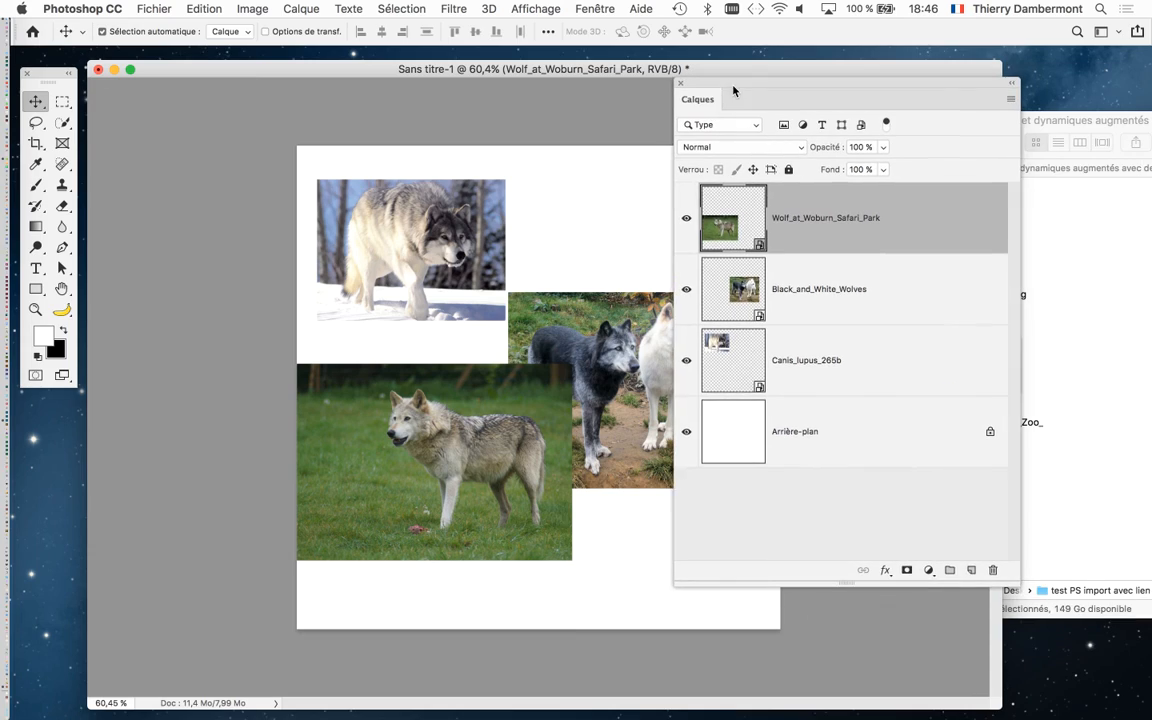